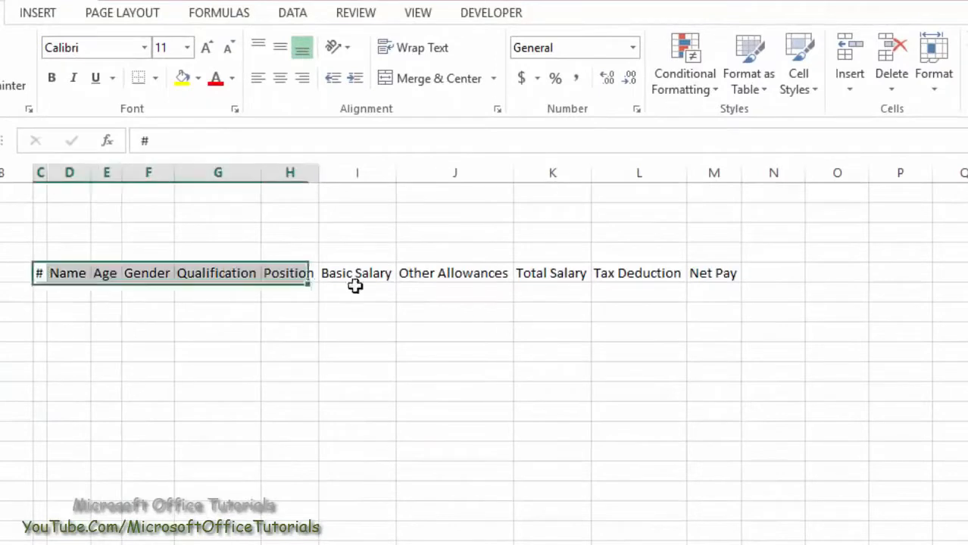
Convert the header row C5:M5 into a table, with the option that the table has headers enabled
click(624, 305)
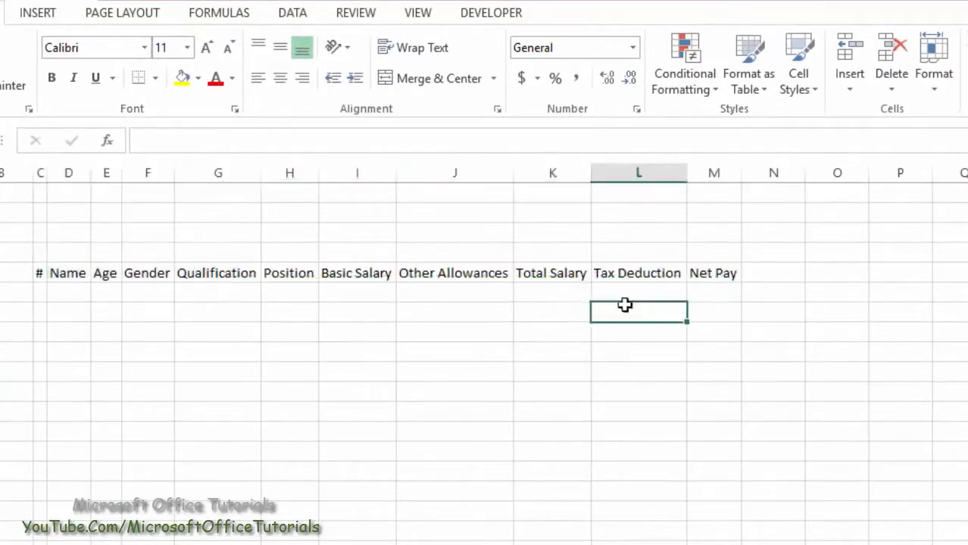
click(581, 273)
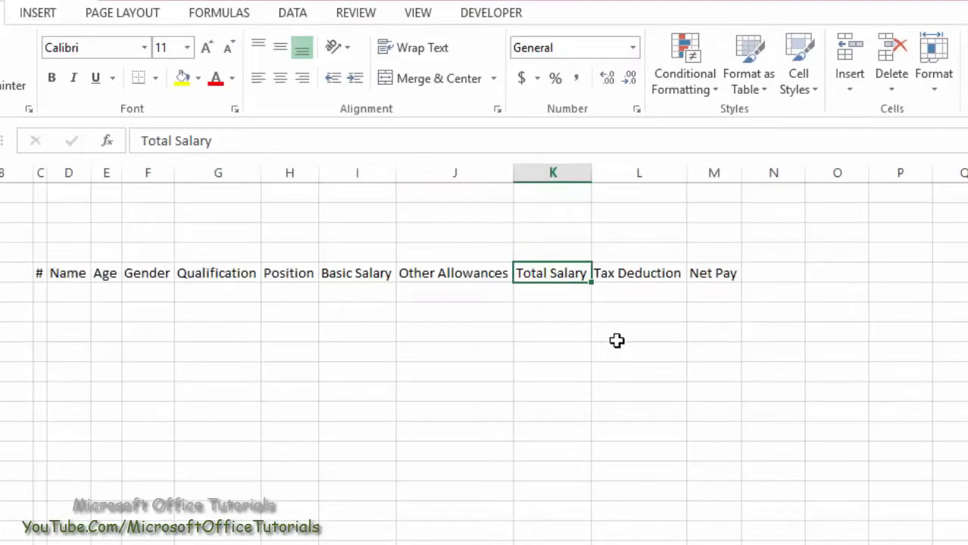
key(ctrl+t)
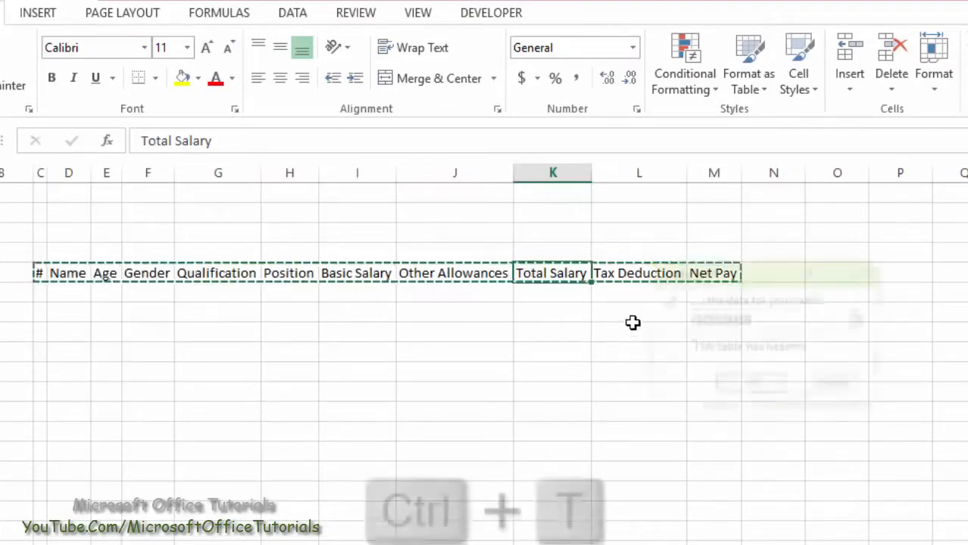
click(688, 347)
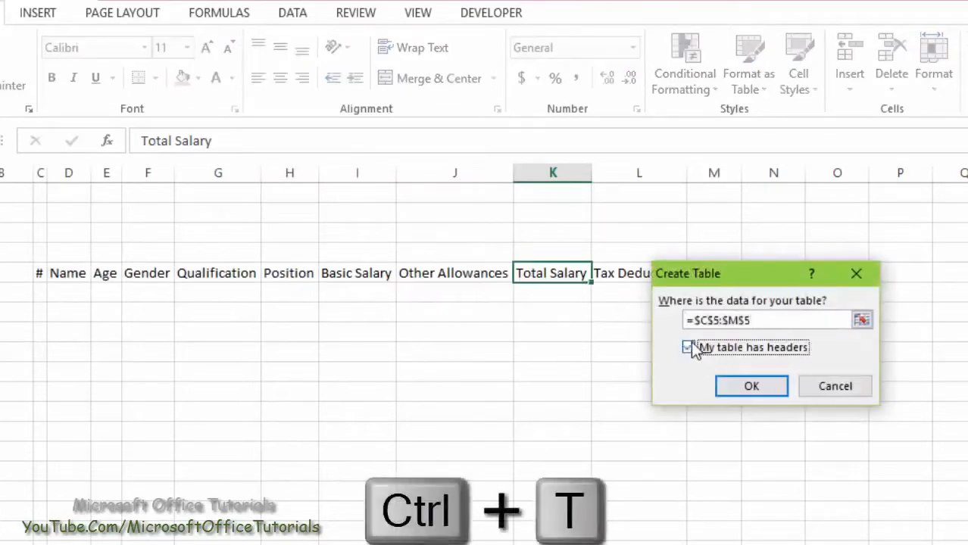
click(751, 386)
click(698, 346)
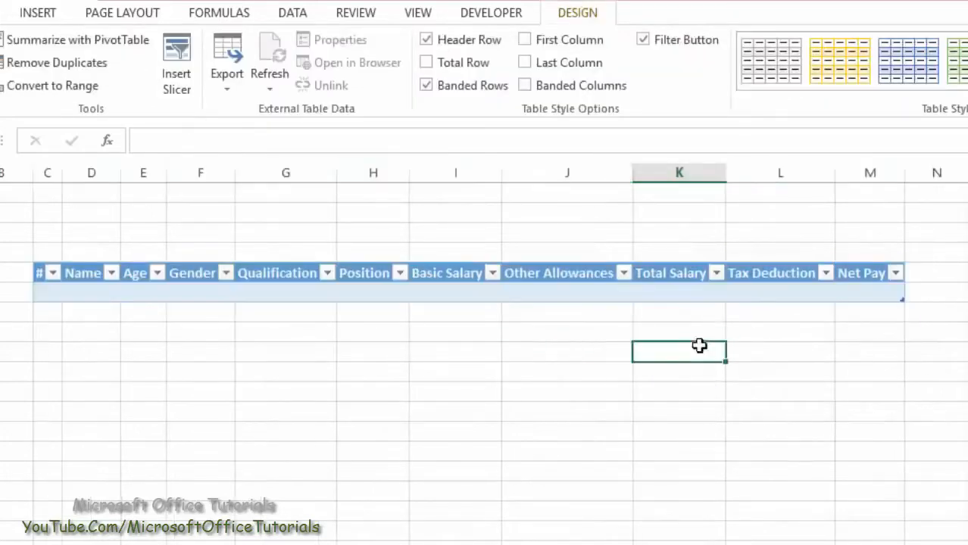
Enter a formula in the first Total Salary cell of the table that adds Basic Salary and Other Allowances
click(731, 291)
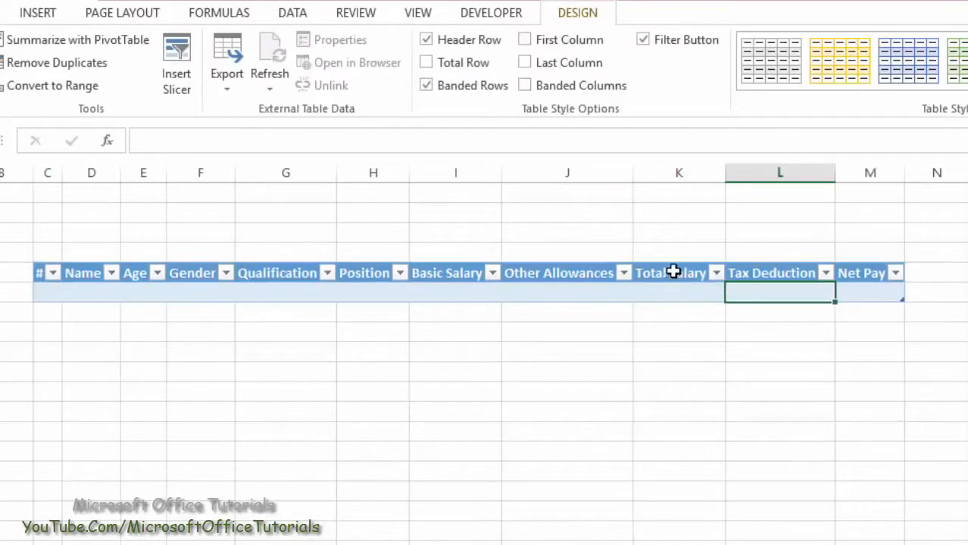
drag(673, 272, 870, 288)
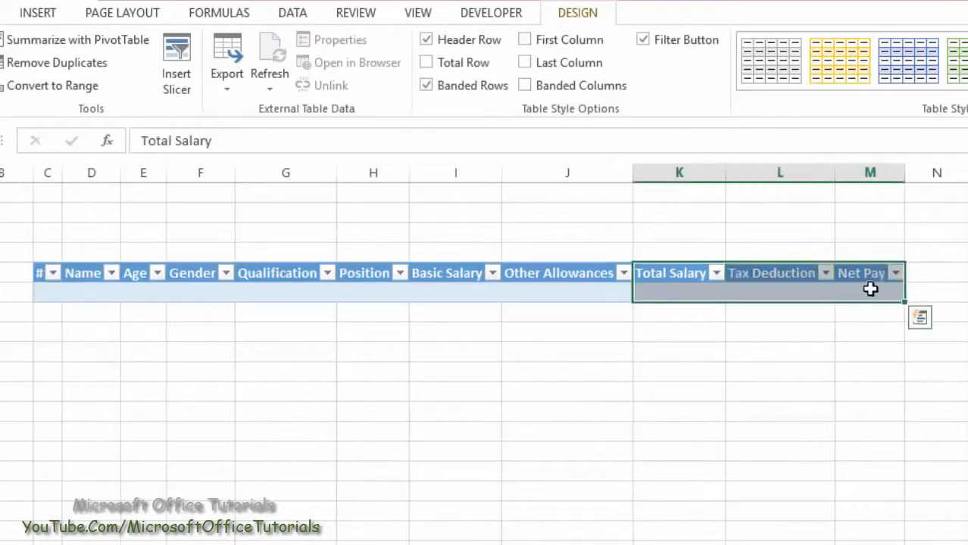
click(691, 292)
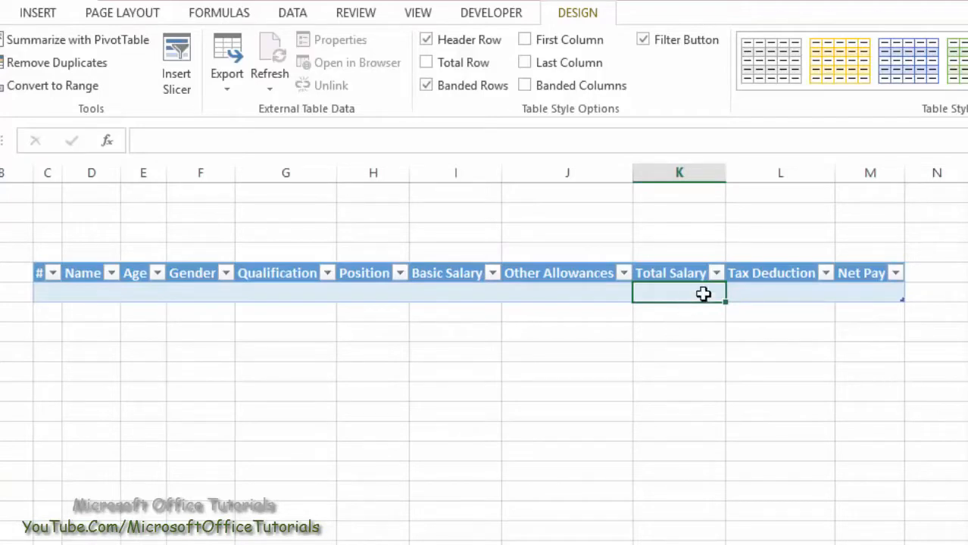
text(=)
key(Left)
key(Left)
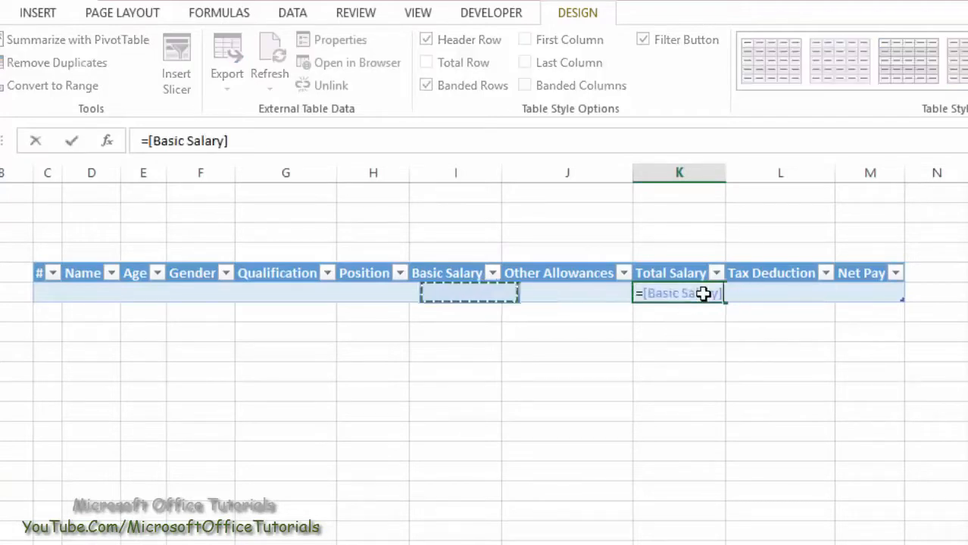
text(+)
key(Left)
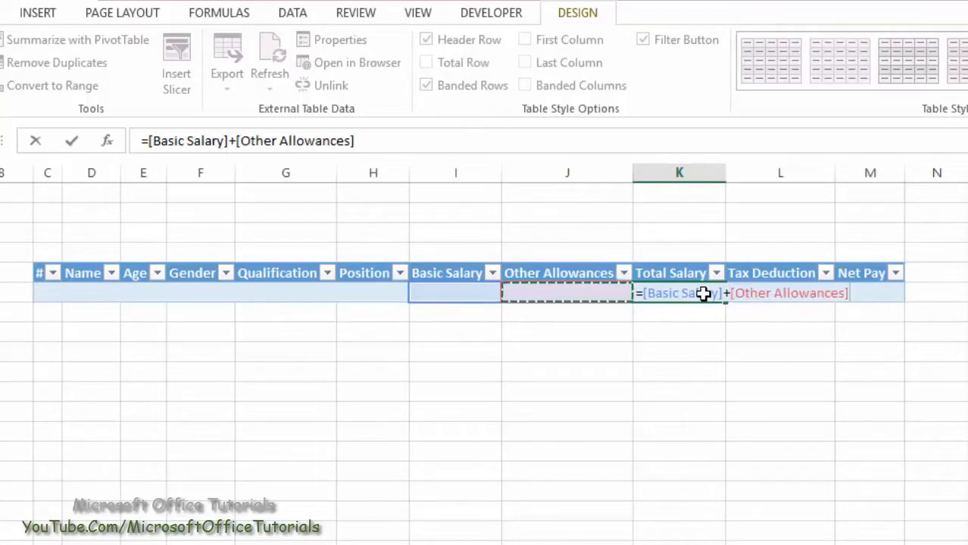
key(Return)
Enter a formula in the first Tax Deduction cell that calculates 5% of Total Salary
click(798, 291)
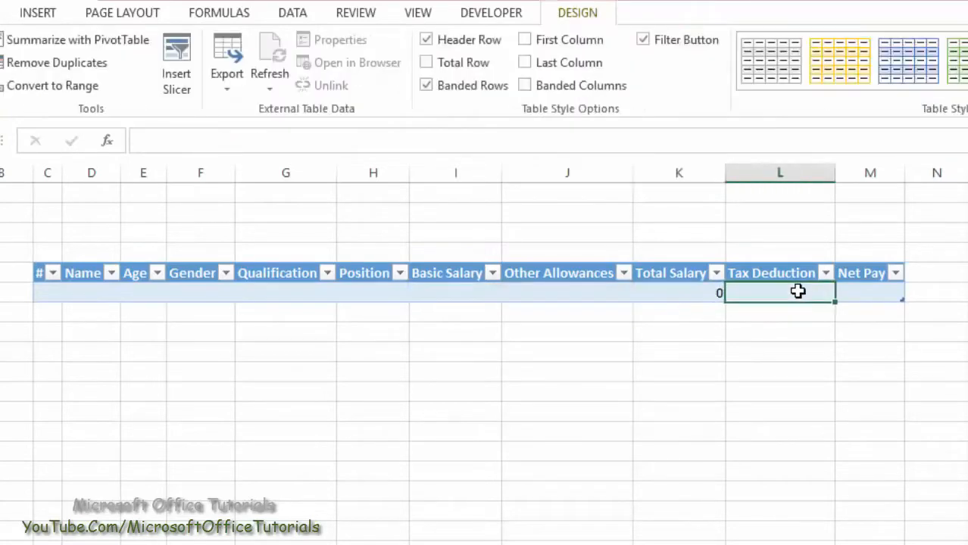
text(=)
key(Left)
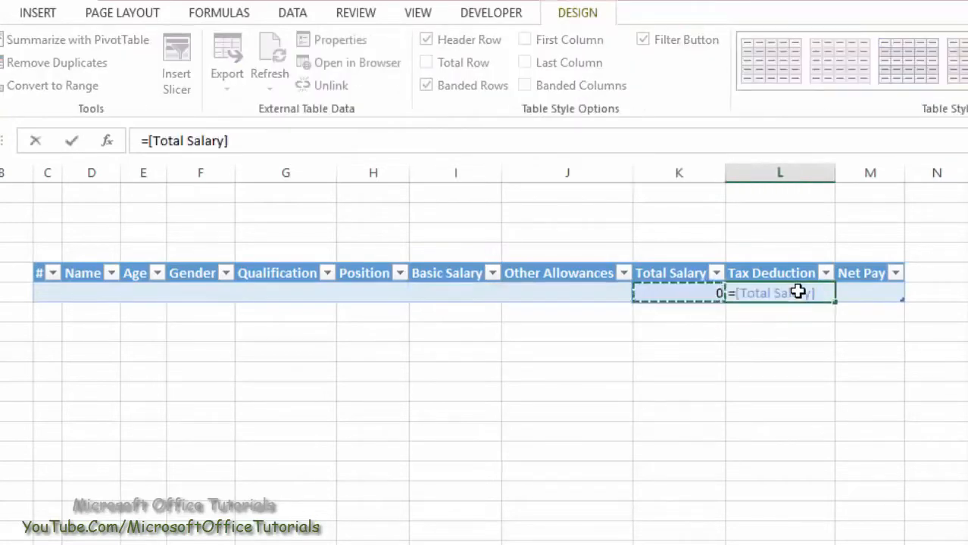
text(*)
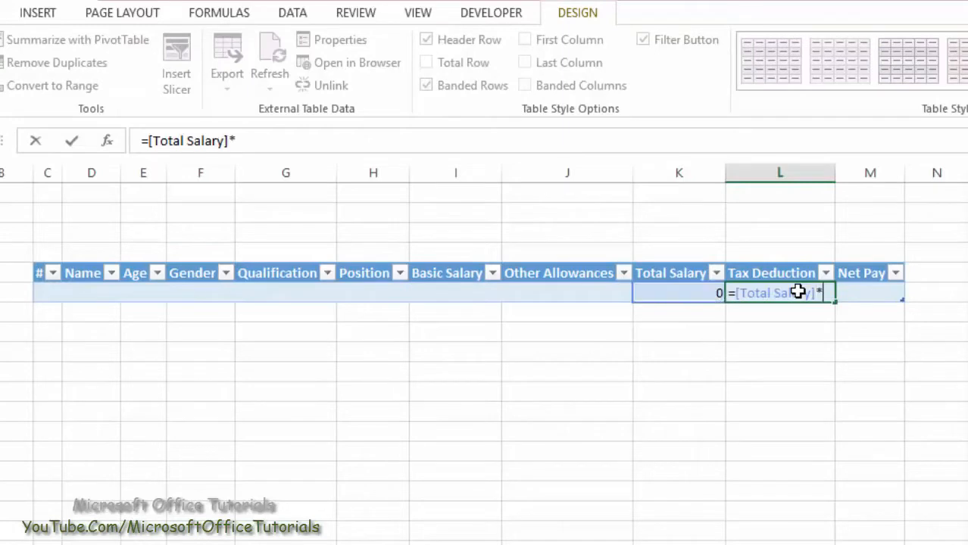
text(5%)
key(Return)
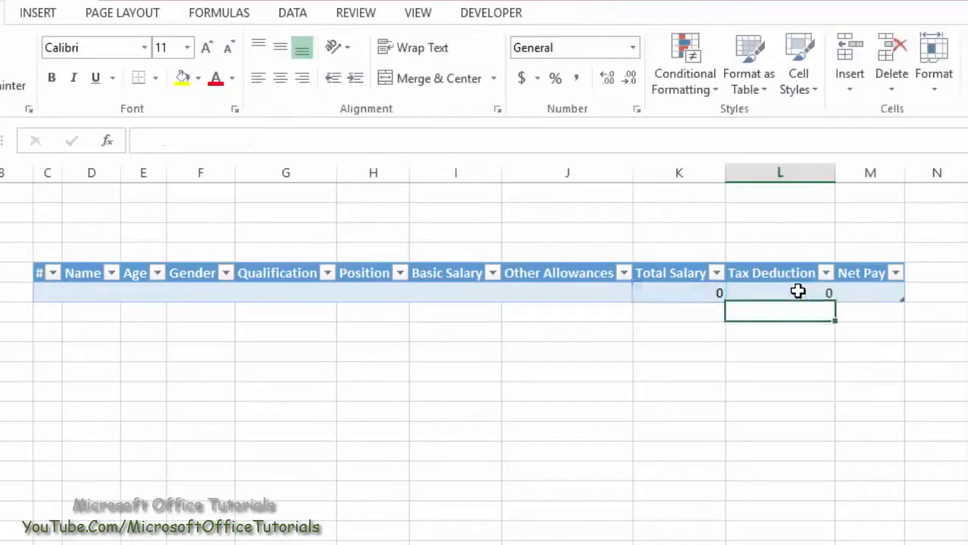
Enter a formula in the first Net Pay cell that subtracts Tax Deduction from Total Salary
click(873, 284)
text(=)
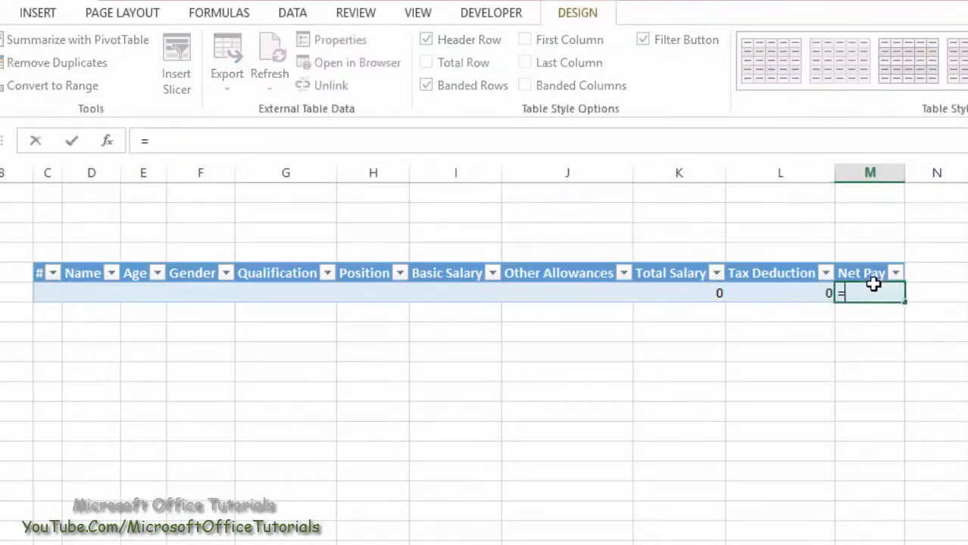
key(Left)
key(Left)
text(-)
key(Left)
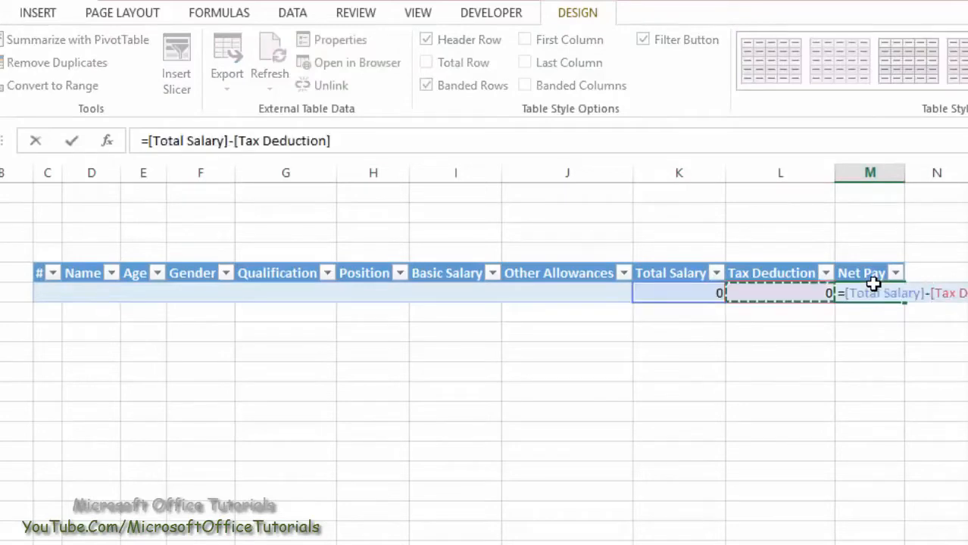
key(Return)
drag(878, 294, 855, 289)
click(856, 292)
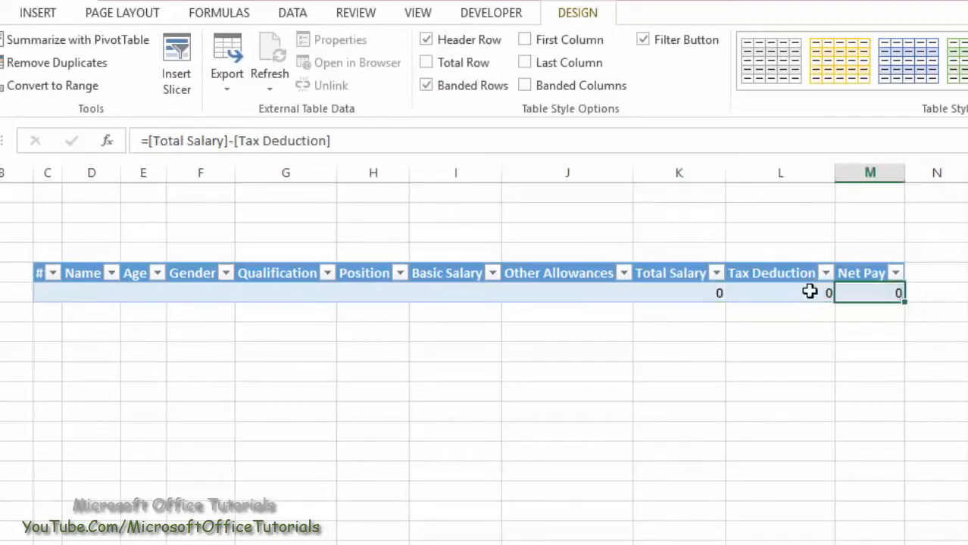
Open the Quick Access Toolbar customization options and list the Commands Not in the Ribbon
click(443, 274)
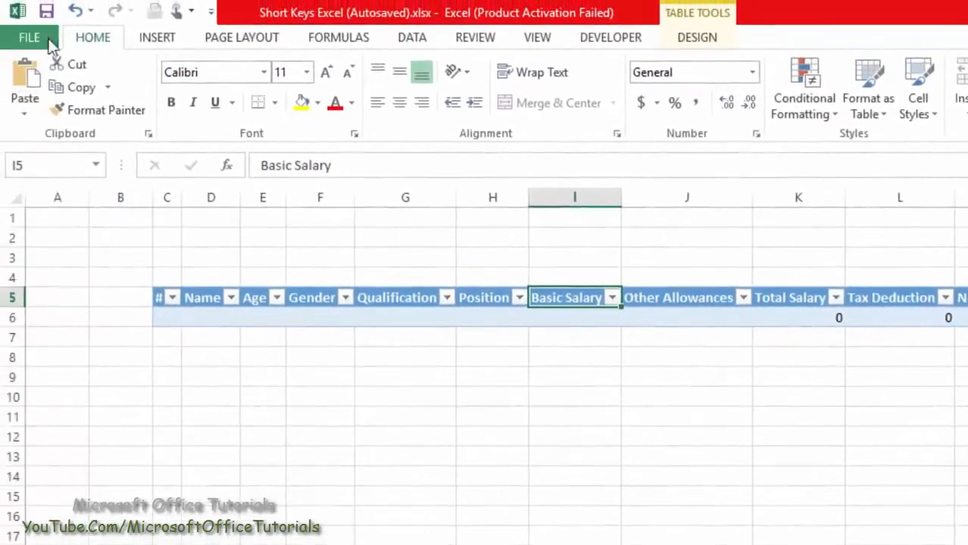
click(32, 38)
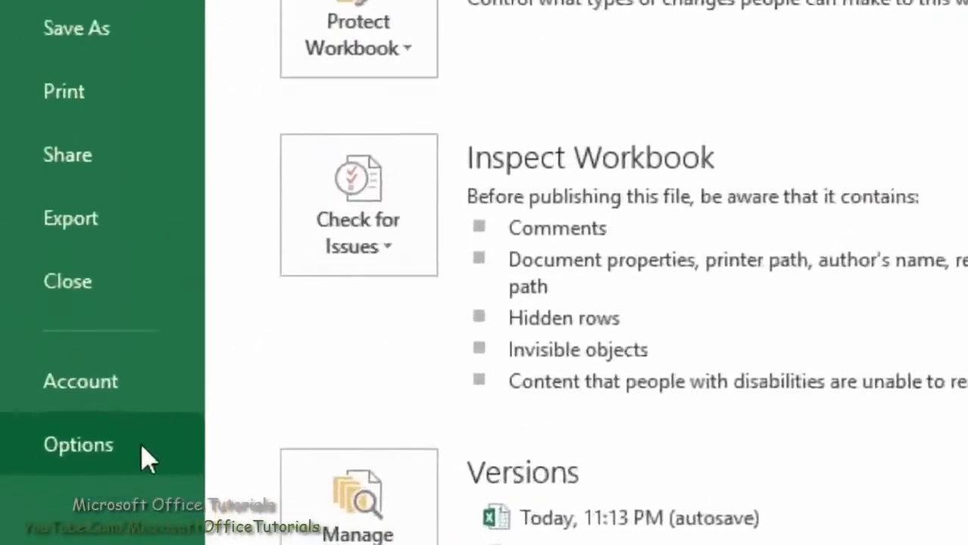
click(146, 455)
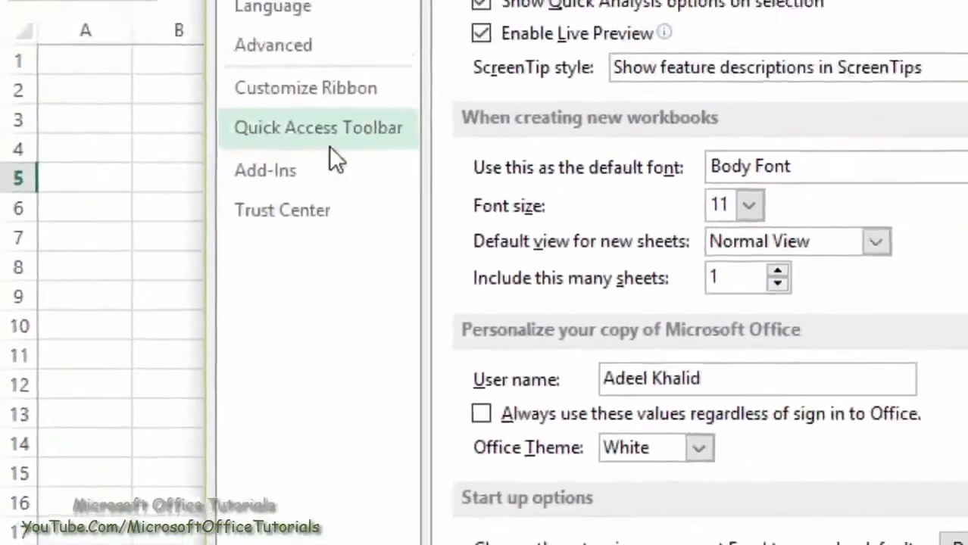
click(331, 136)
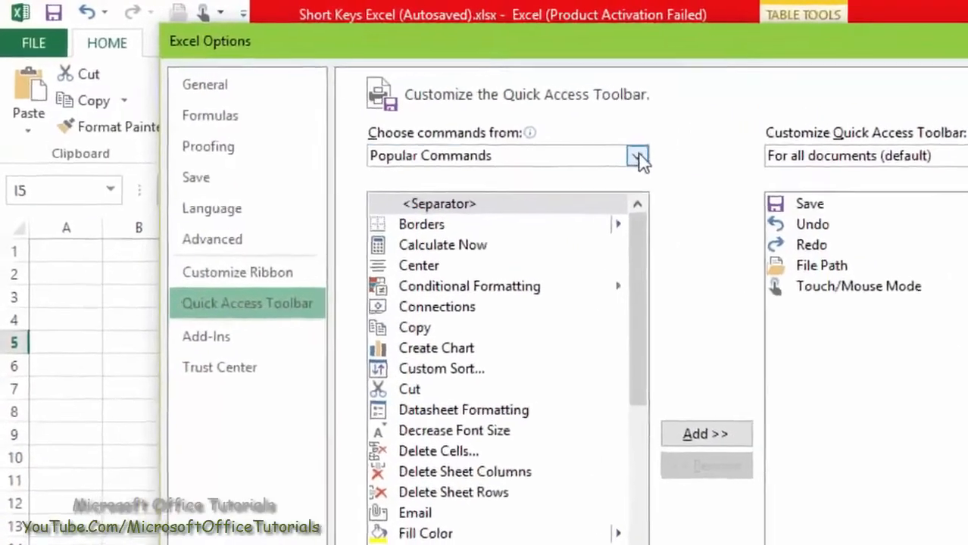
click(552, 135)
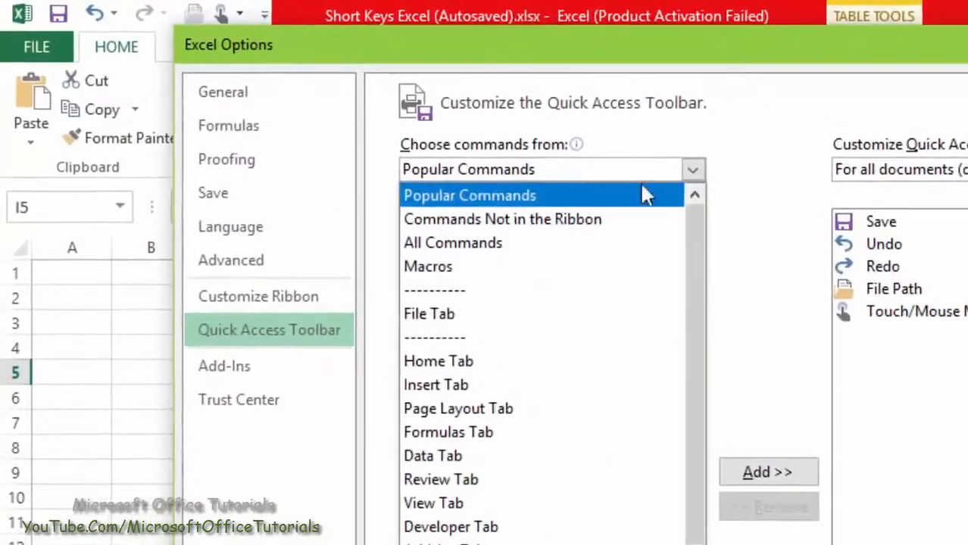
click(570, 224)
click(590, 413)
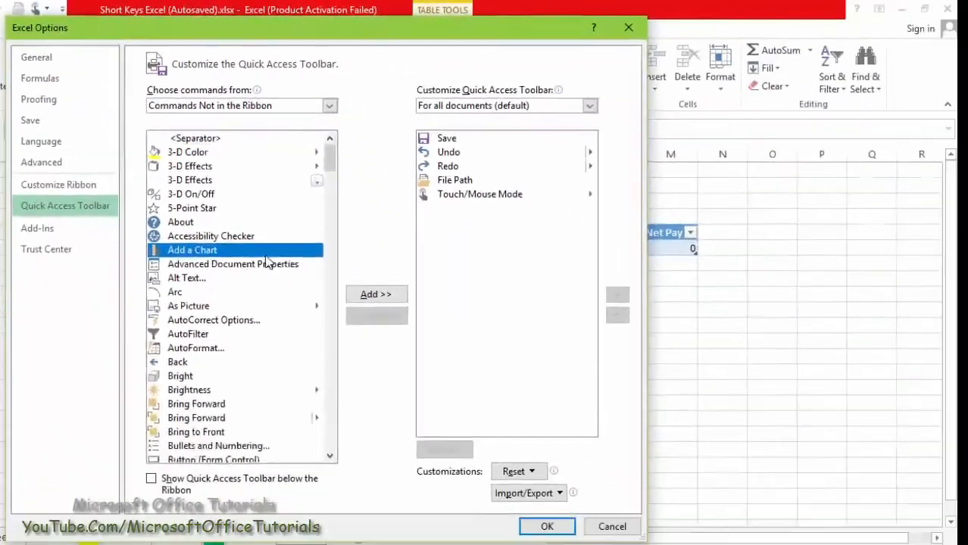
Add the Form... command to the Quick Access Toolbar and apply the options
scroll(266, 258, down, 1)
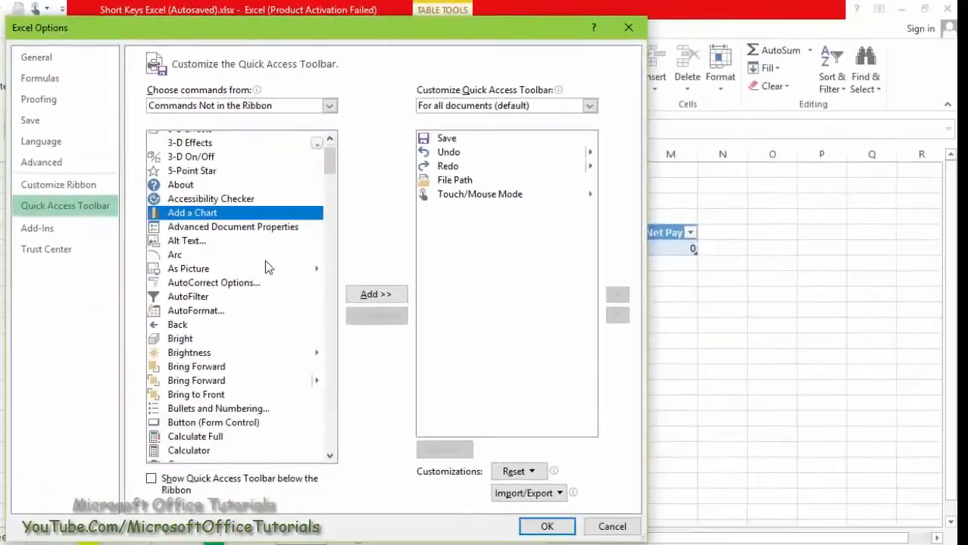
scroll(266, 265, down, 5)
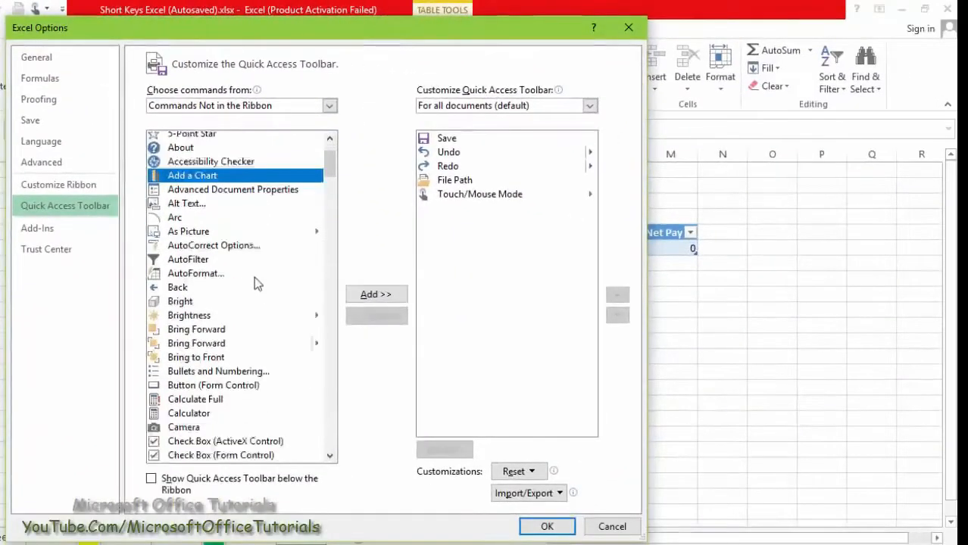
scroll(189, 314, down, 10)
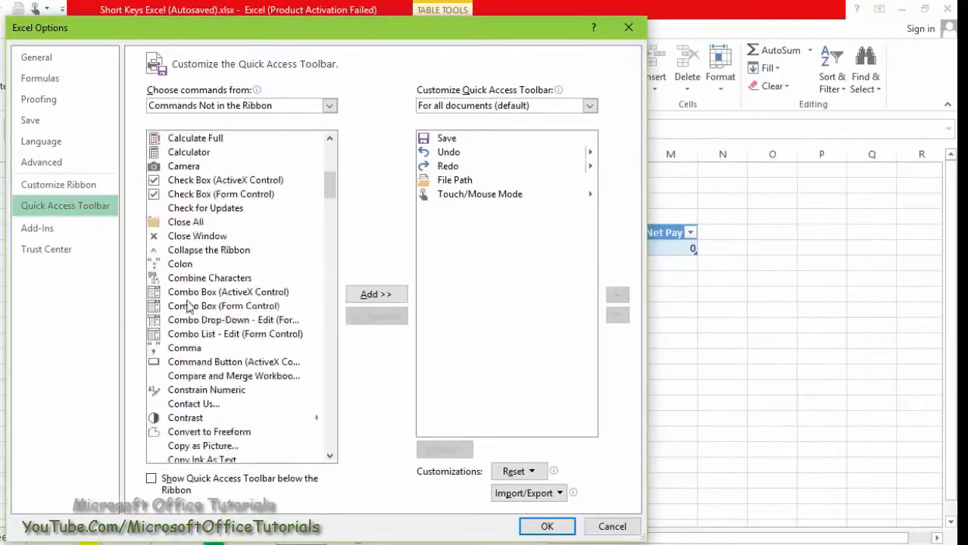
scroll(204, 311, down, 9)
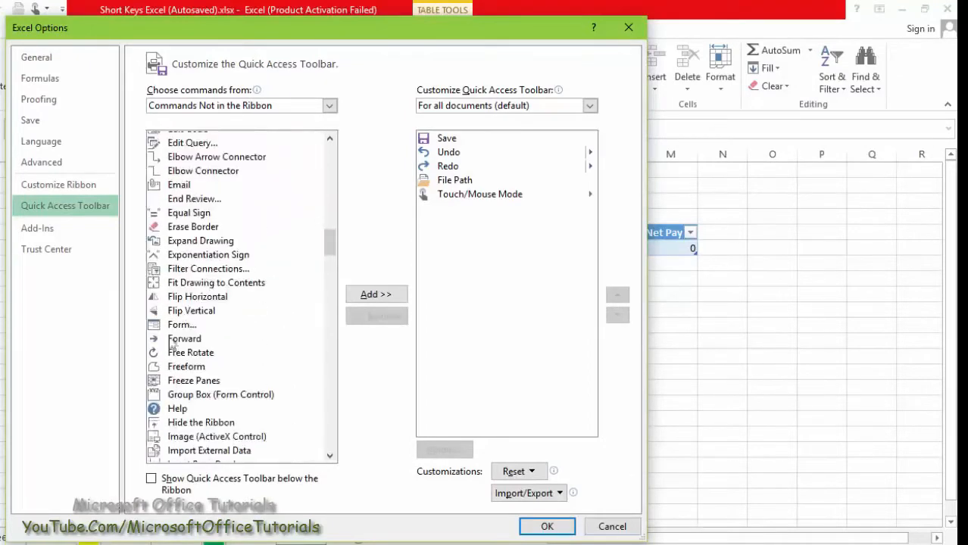
click(183, 327)
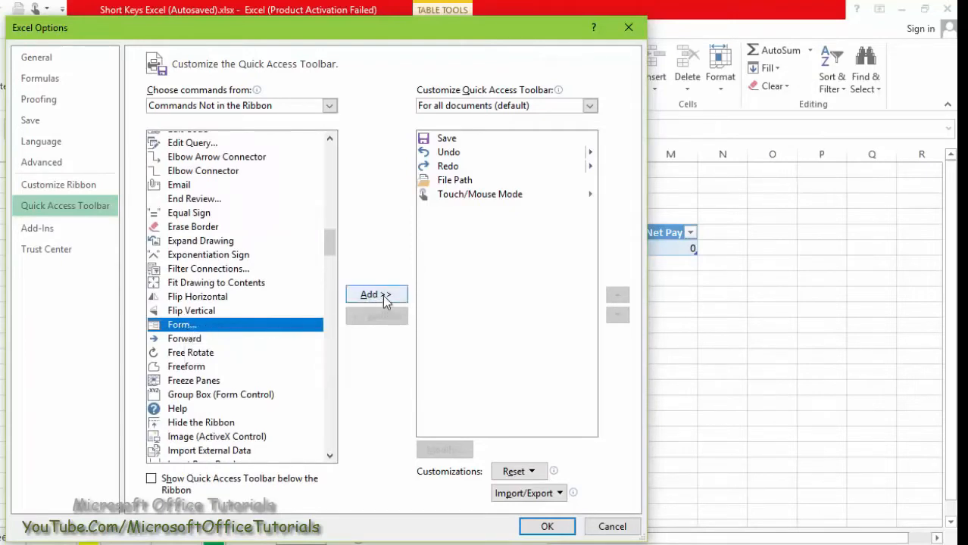
click(383, 296)
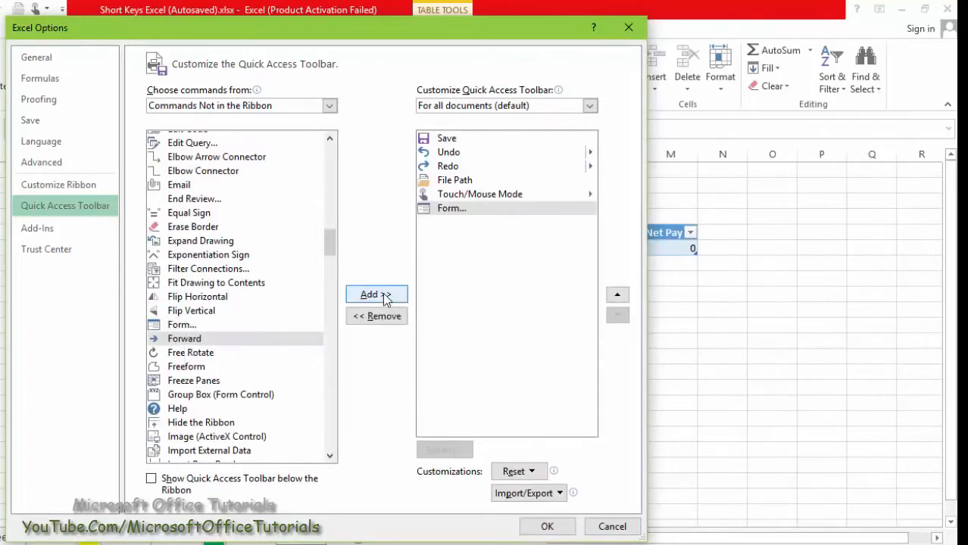
click(548, 527)
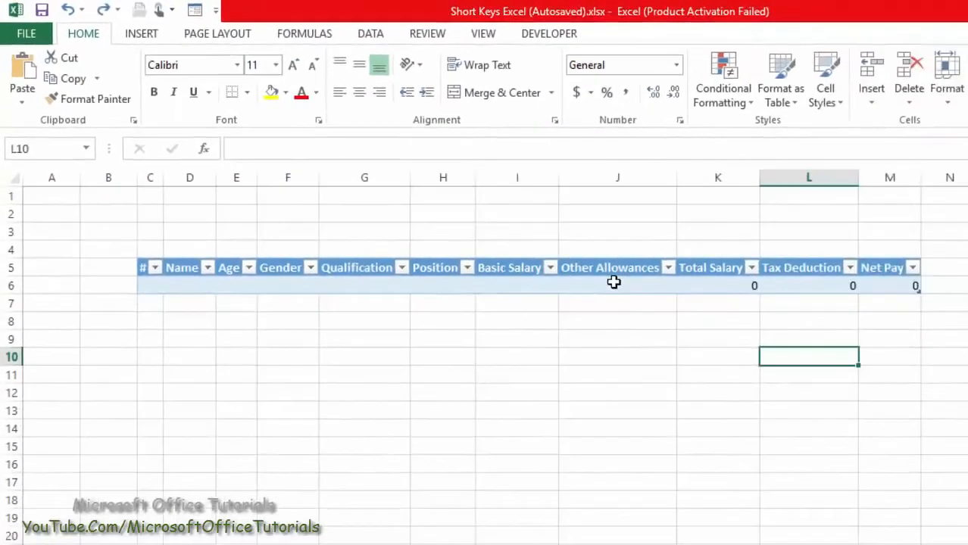
Open the data entry form for the salary table and place it just below the table's middle columns
click(613, 282)
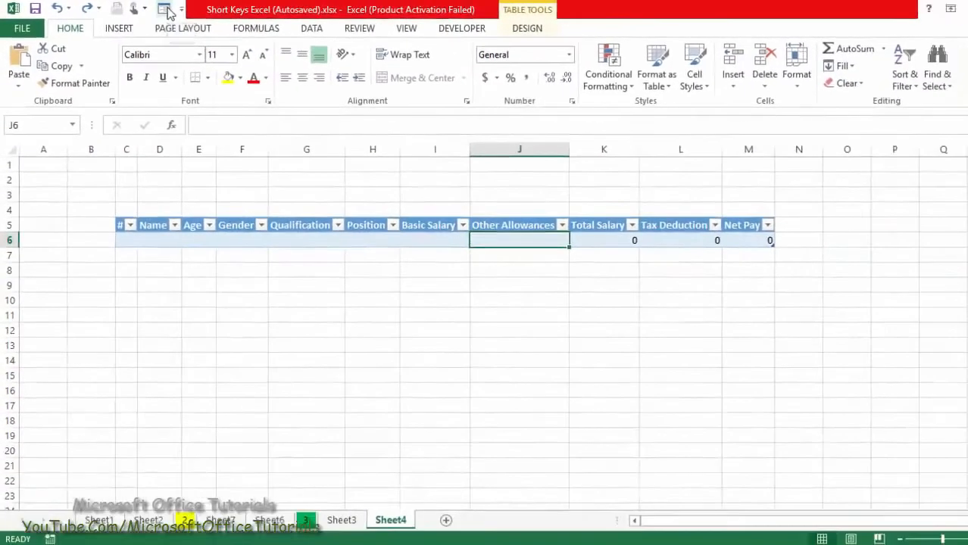
click(195, 10)
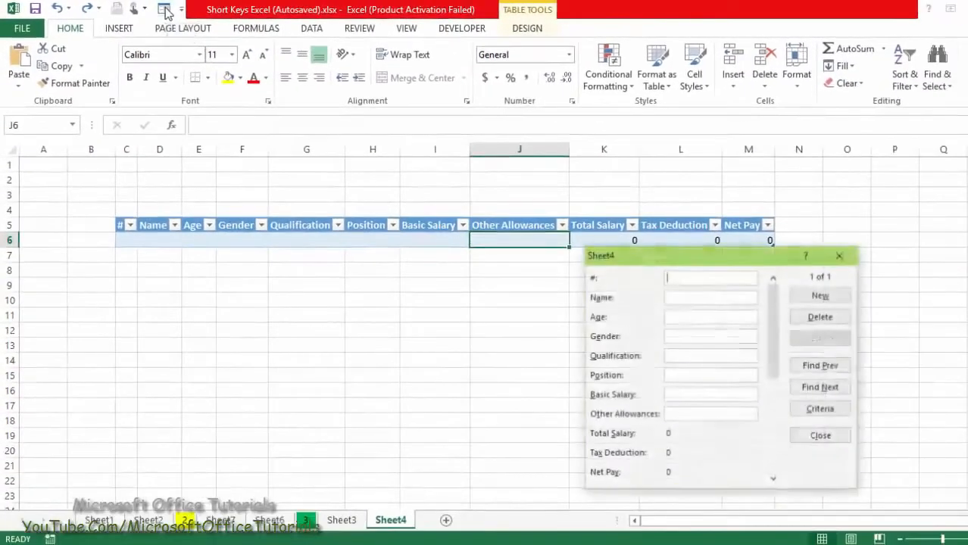
drag(680, 255, 695, 264)
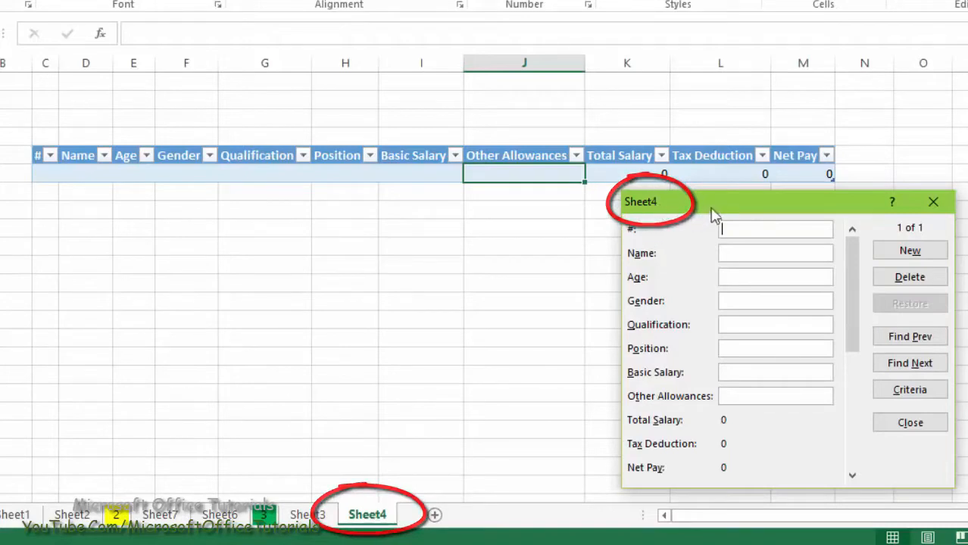
drag(714, 215, 575, 223)
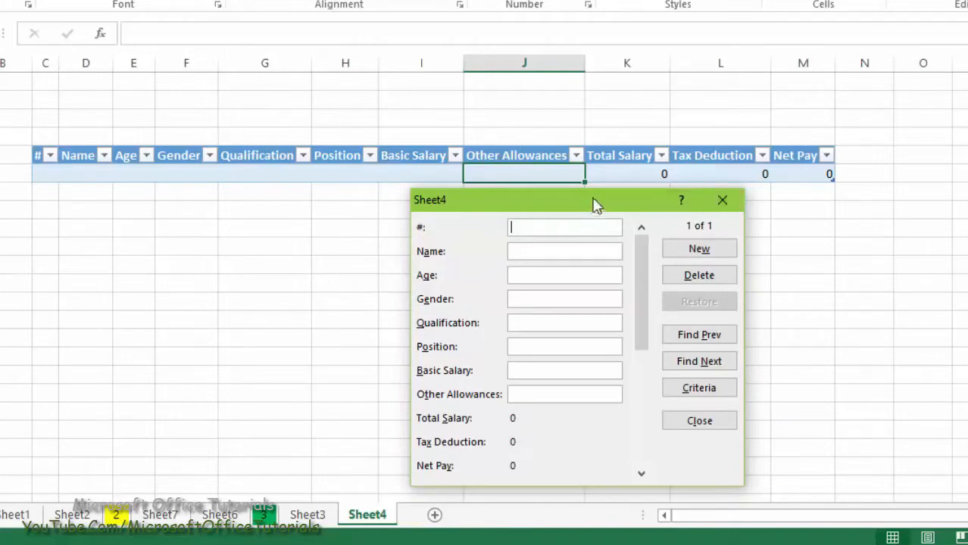
drag(594, 204, 572, 192)
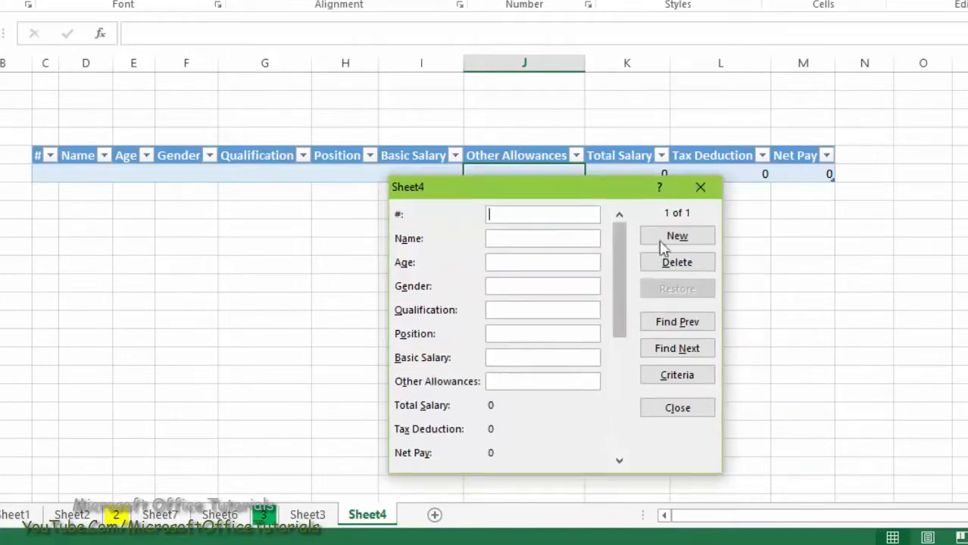
Close the data entry form and widen the Tax Deduction column
click(701, 189)
click(754, 258)
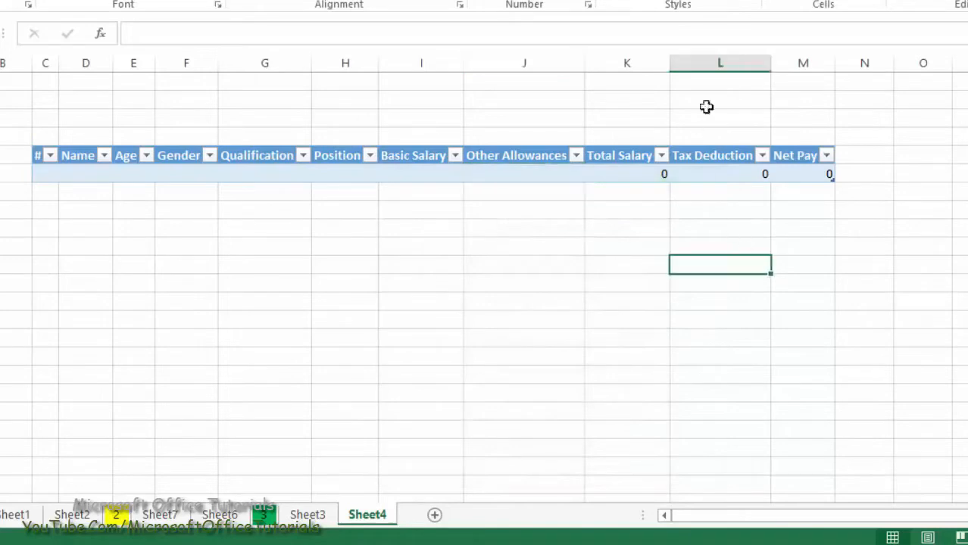
drag(772, 58, 873, 51)
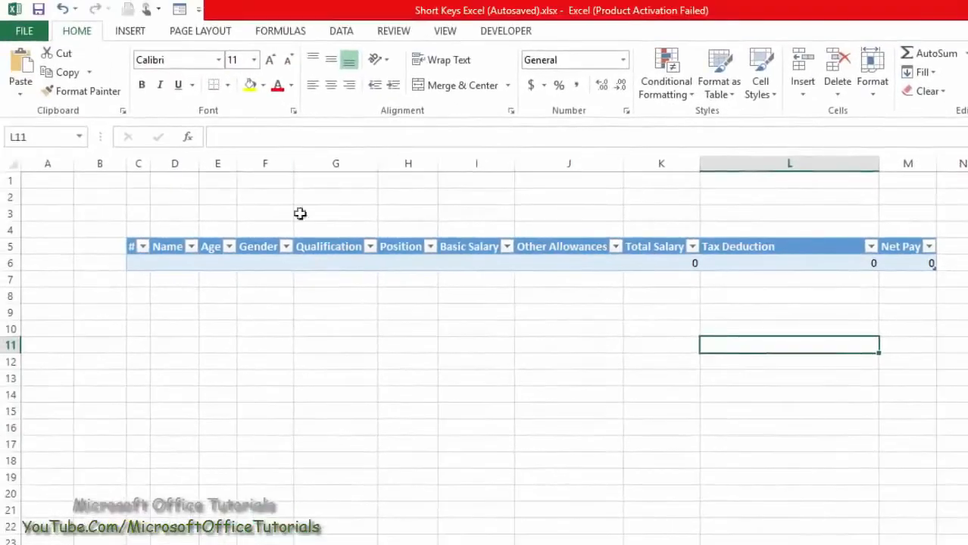
Reopen the data entry form for the salary table and place it below the table's last columns
click(407, 263)
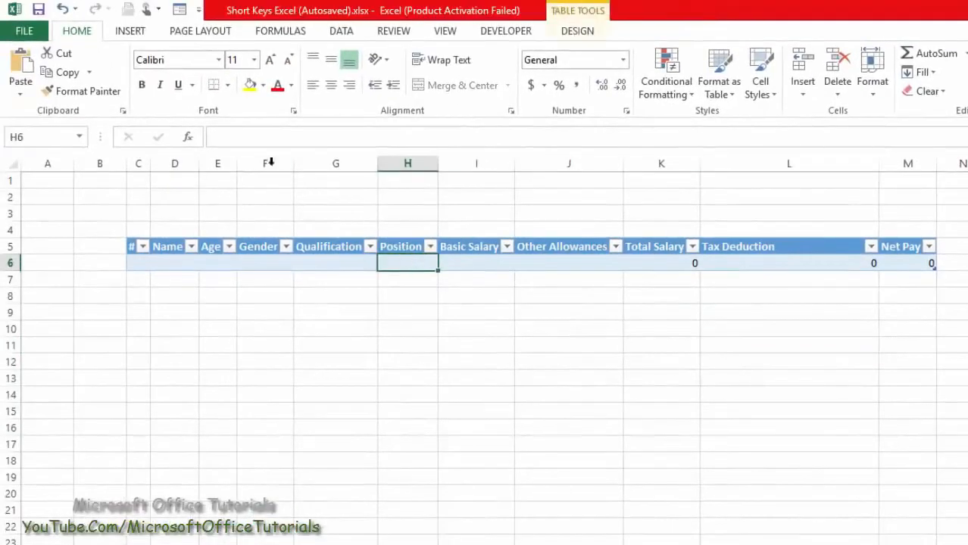
click(179, 9)
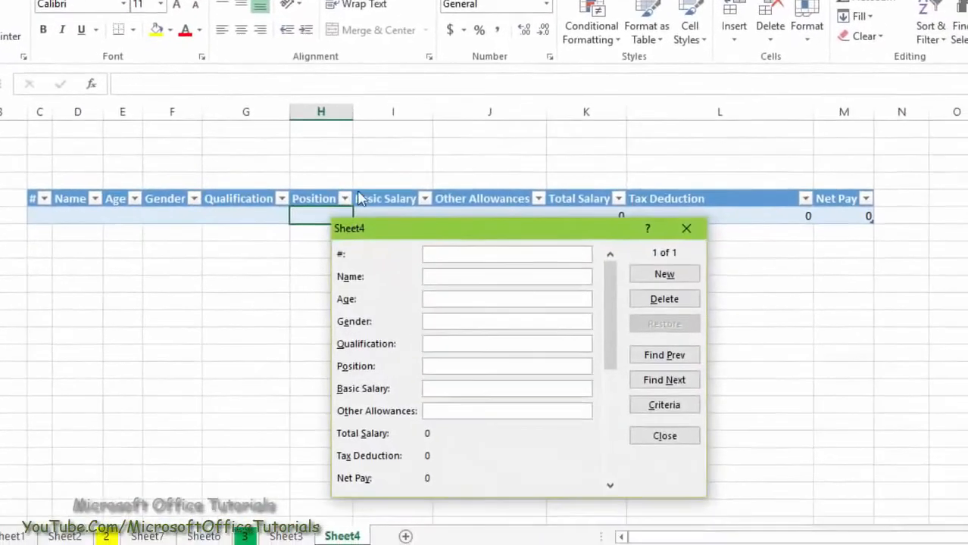
drag(492, 233, 612, 242)
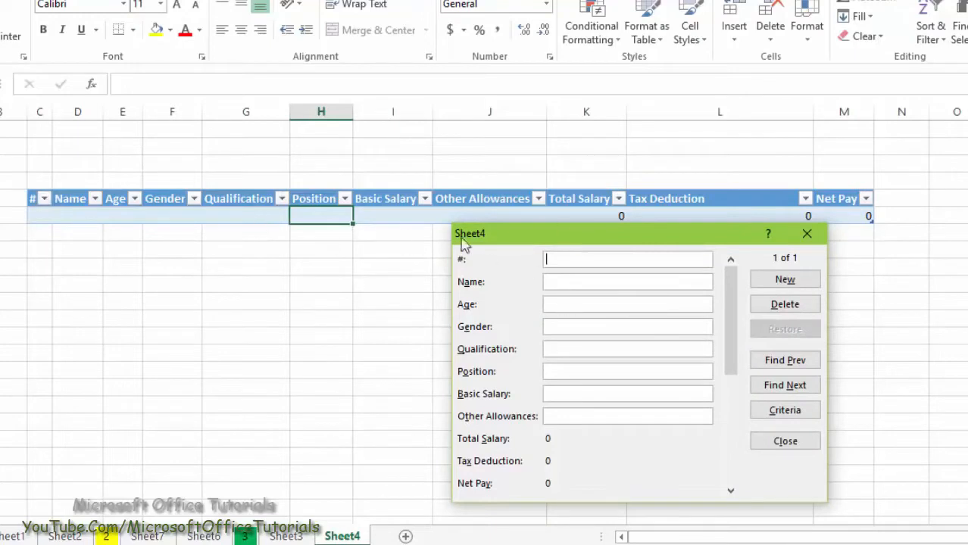
drag(495, 231, 154, 101)
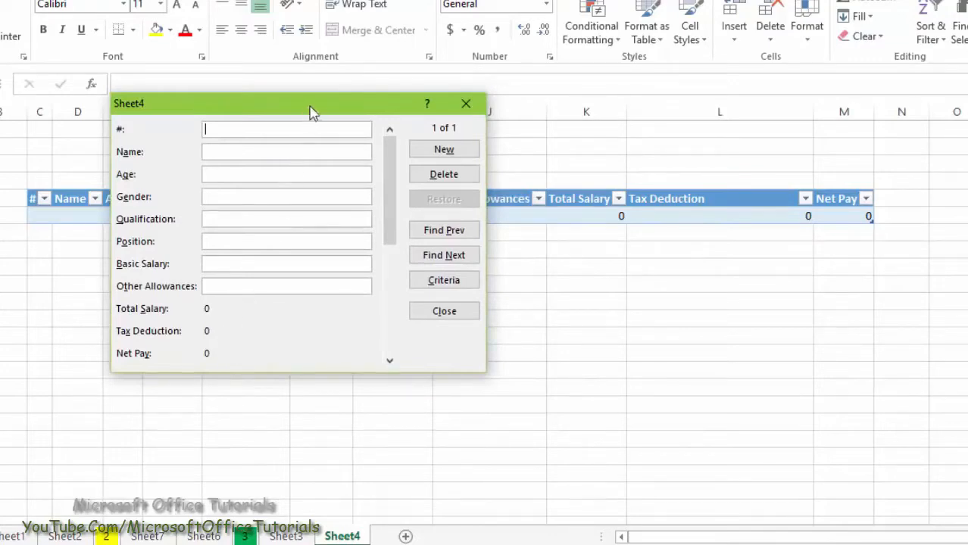
drag(309, 111, 315, 235)
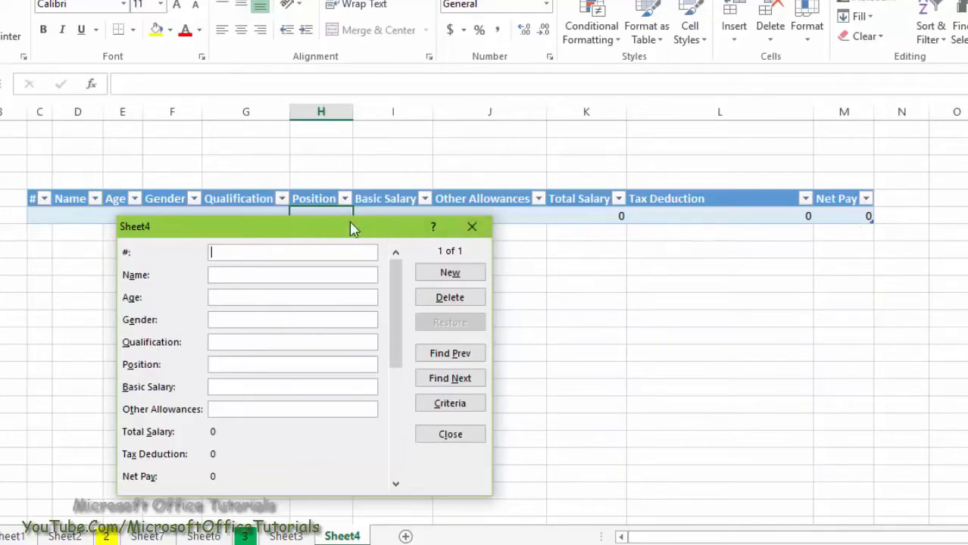
drag(351, 226, 705, 249)
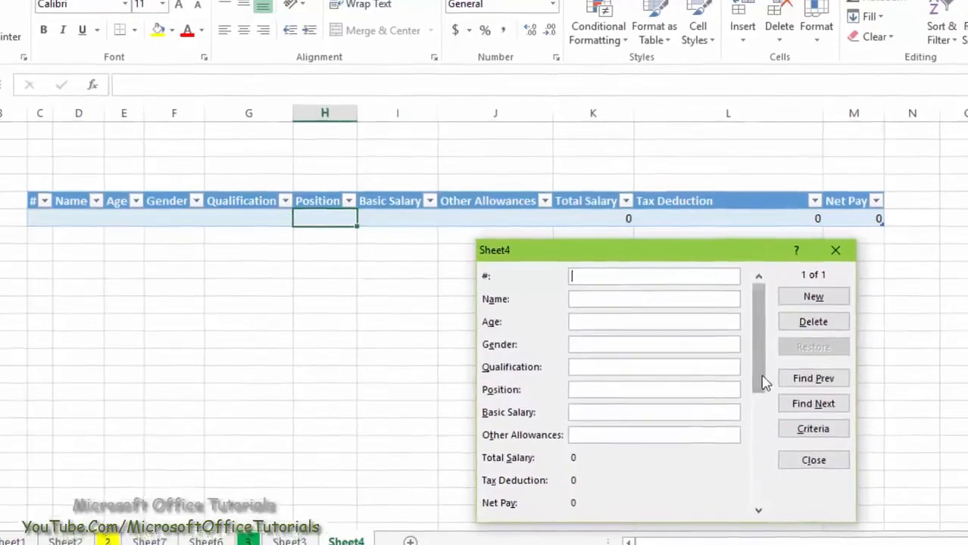
Add record 1 through the form: the employee's name, age 30, Male, CPA, Accounts Manager, basic salary 30000 and other allowances 5000
text(1)
key(Tab)
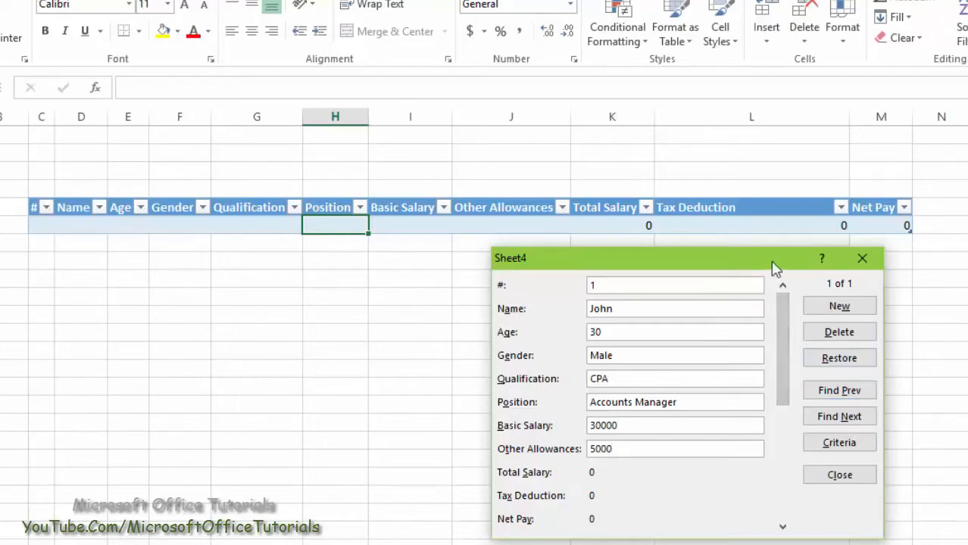
drag(773, 260, 817, 251)
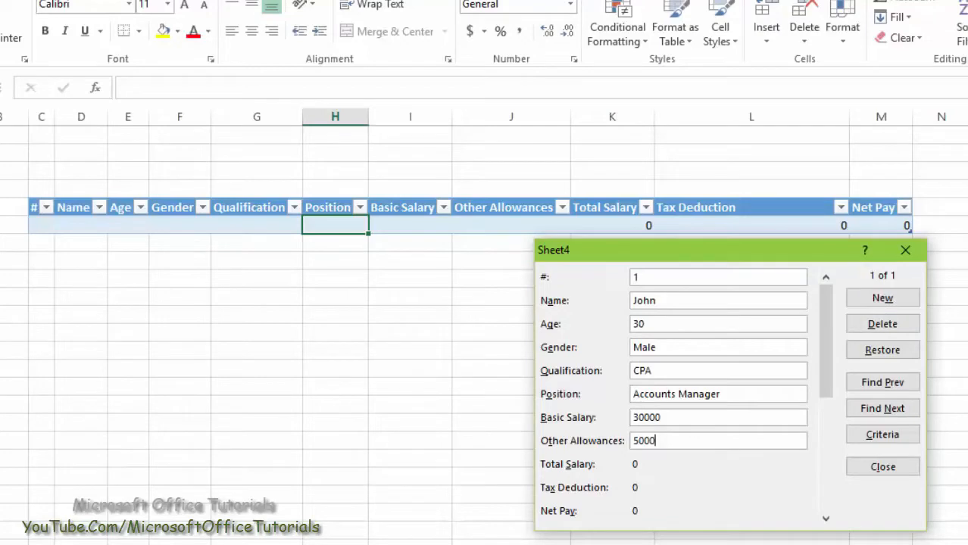
key(Return)
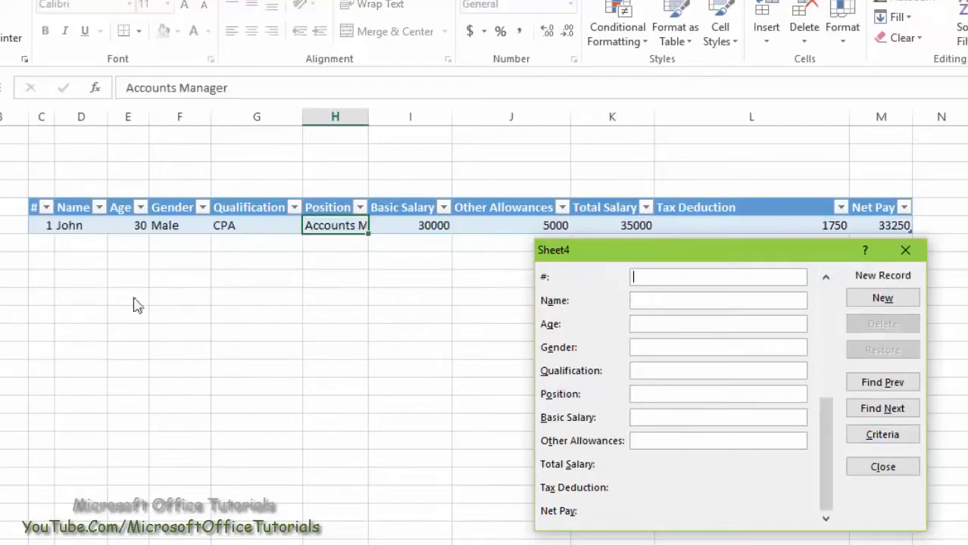
Add record 2 through the form: the employee's name, age 25, Male, ACCA, Senior Accountant, basic salary 15000 and other allowances 3000
drag(783, 244, 751, 273)
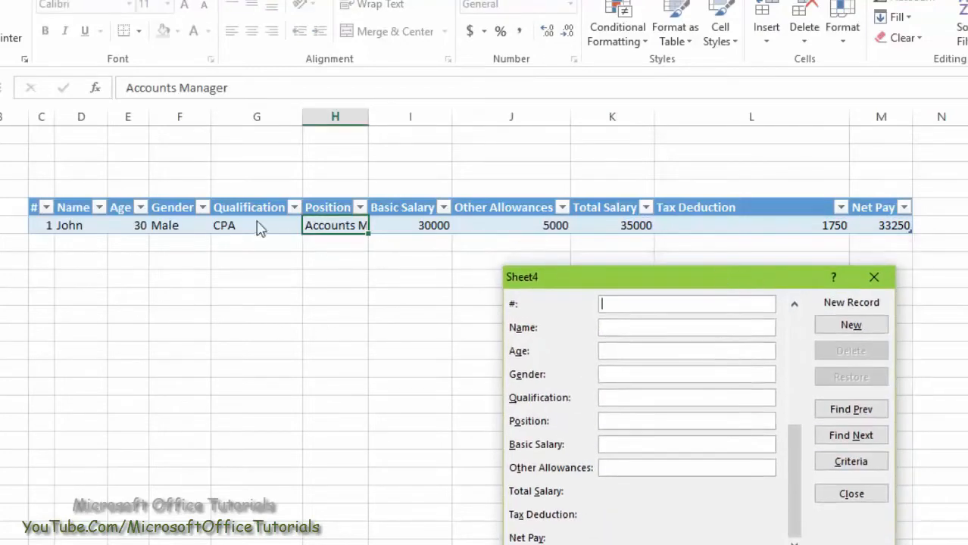
drag(597, 270, 574, 180)
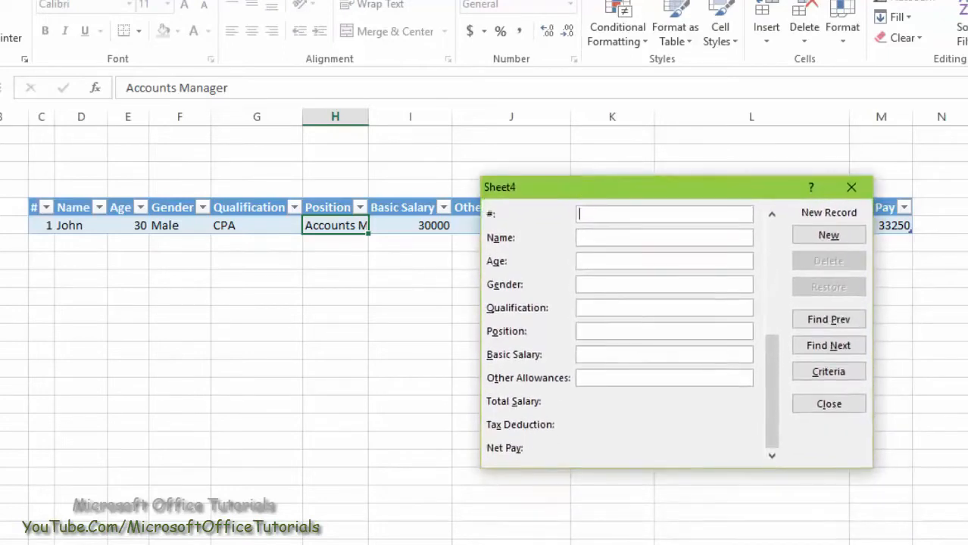
text(2)
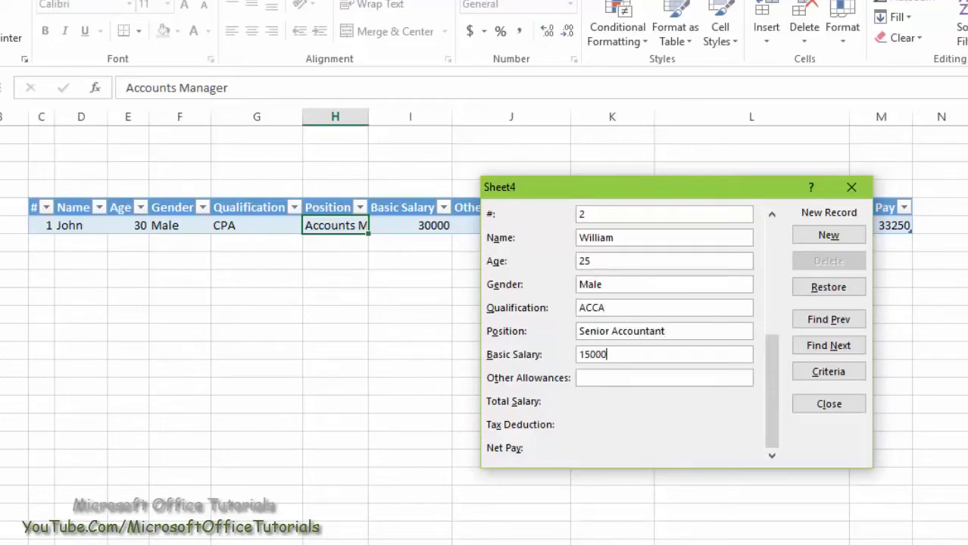
text(3000)
drag(723, 189, 738, 268)
click(846, 316)
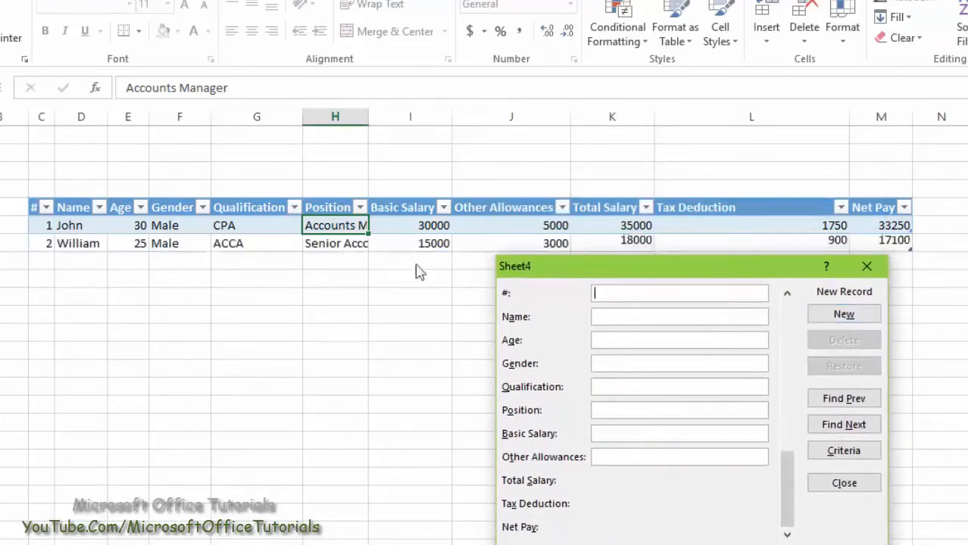
Browse the saved records in the form, going back to the first one and forward to the second
drag(579, 266, 575, 193)
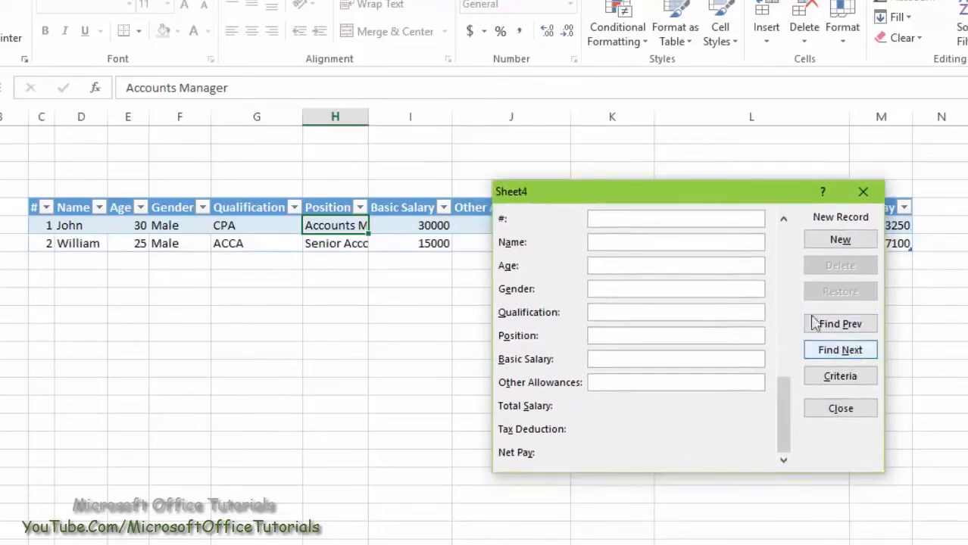
drag(768, 187, 743, 270)
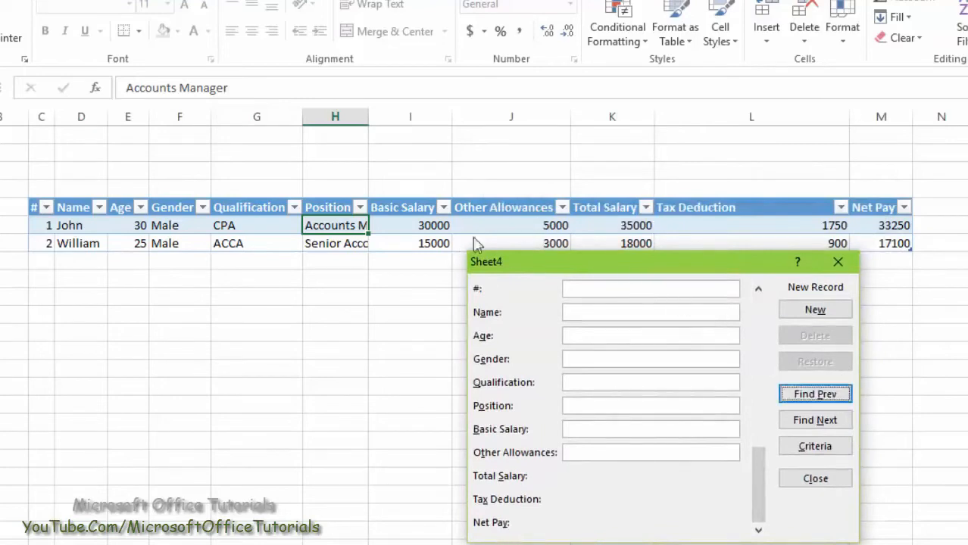
click(832, 396)
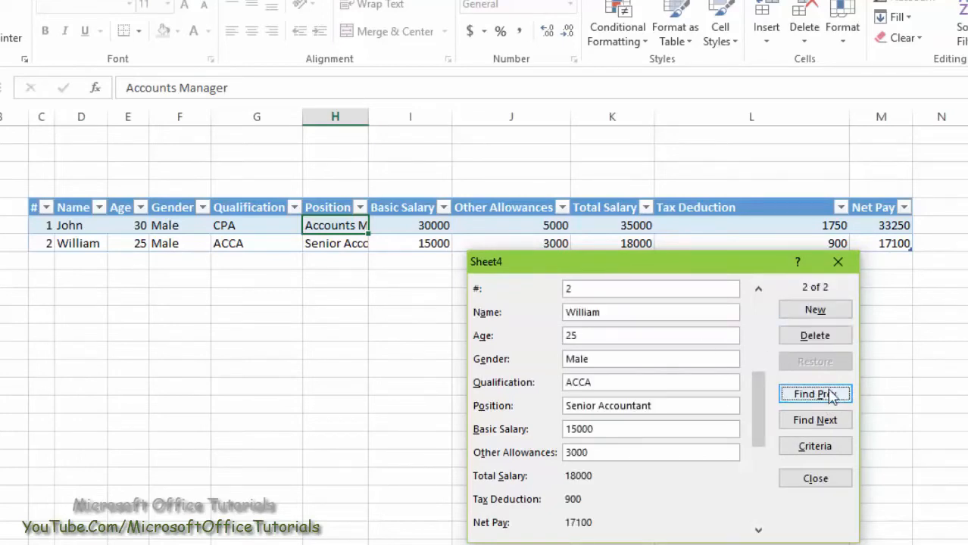
click(831, 395)
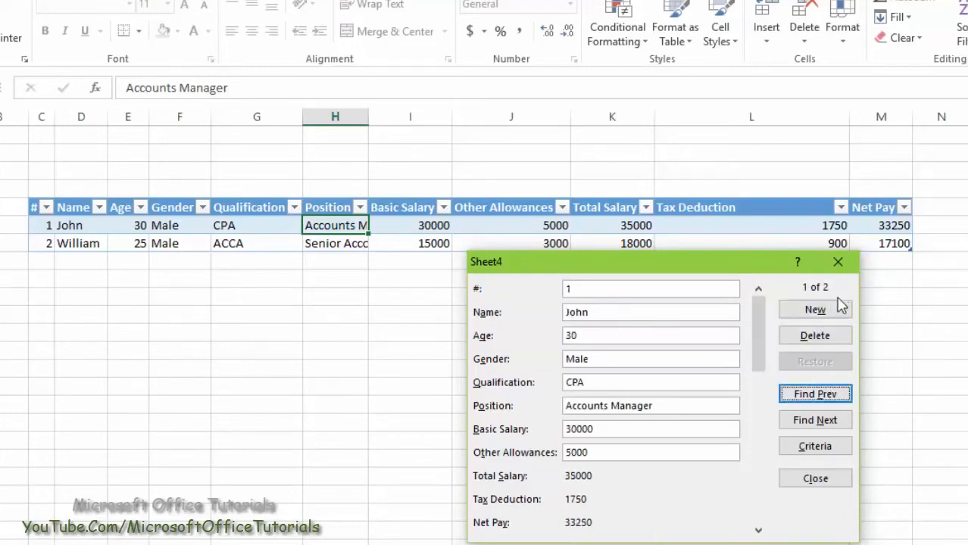
click(829, 422)
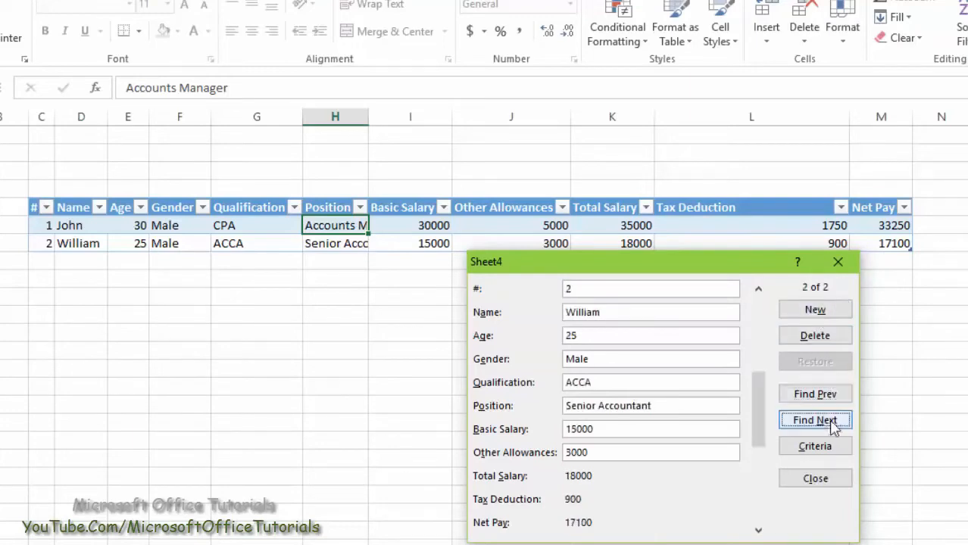
Add record 3 through the form: the employee's name, age 28, Female, CA, AGeneral Accountant, basic salary 25000 and other allowances 4000
click(814, 310)
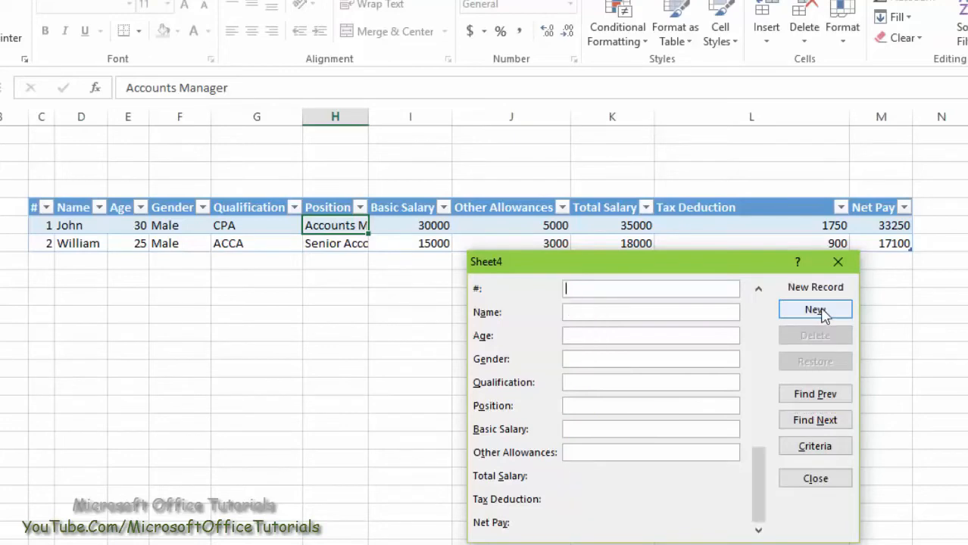
drag(767, 265, 780, 239)
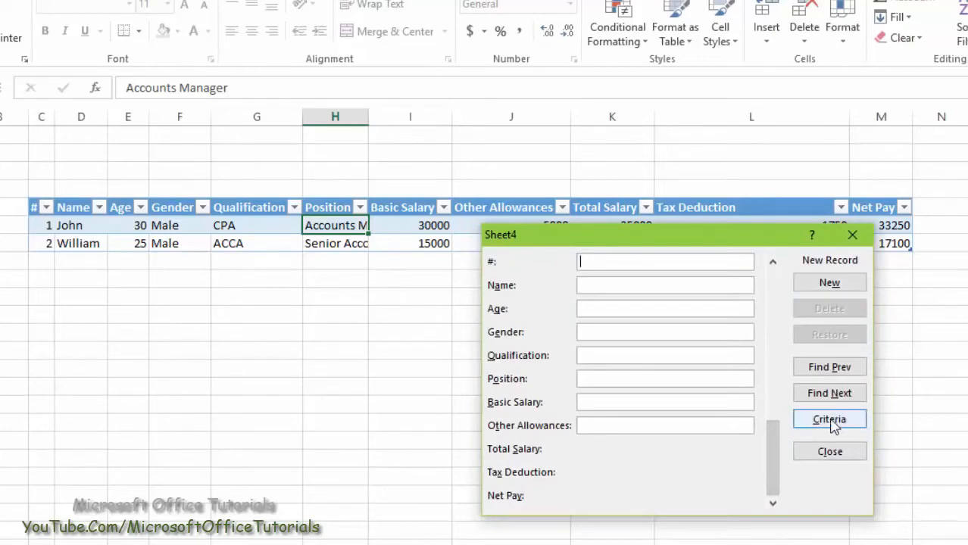
drag(698, 236, 731, 291)
drag(664, 291, 639, 234)
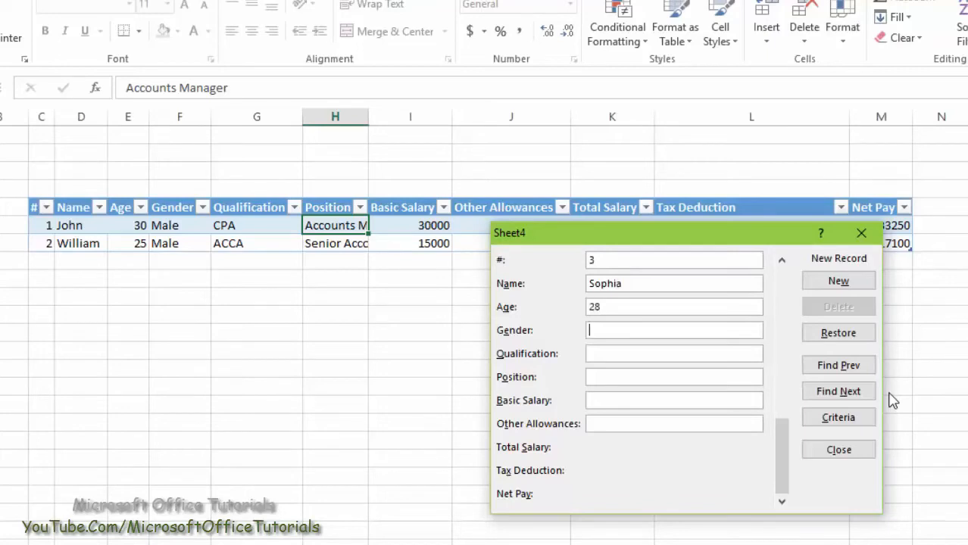
text(male)
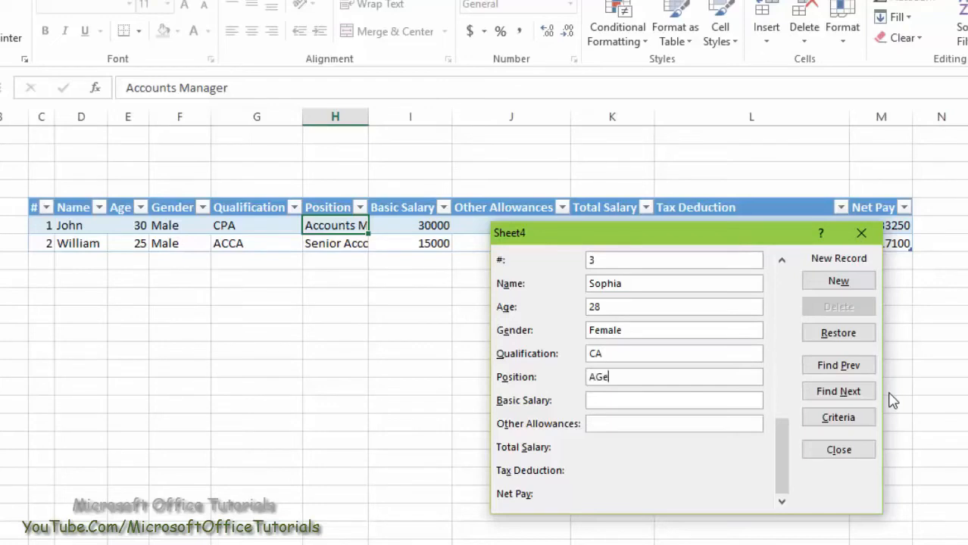
text(ountant)
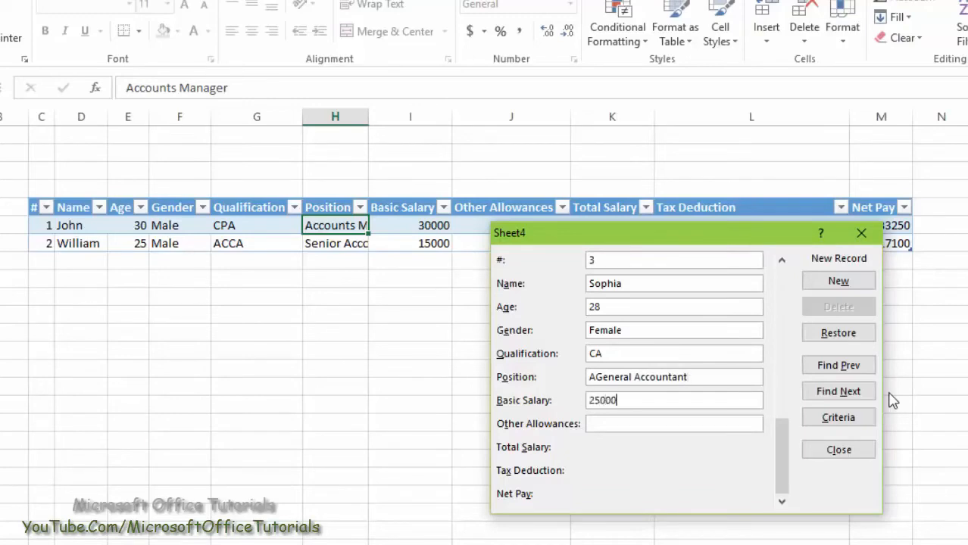
text(4000)
key(Return)
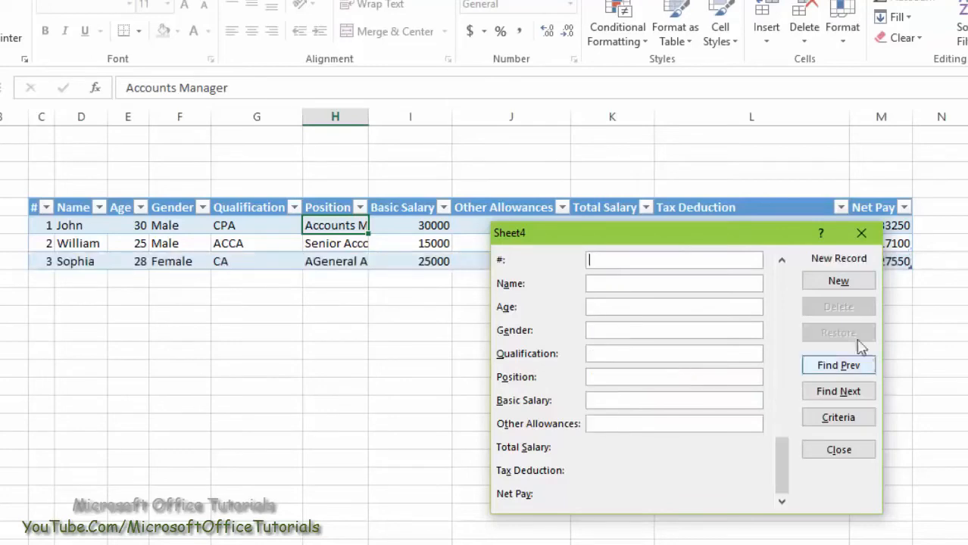
Switch the form to criteria entry and search backward for a record using the Tax Deduction field
drag(755, 241, 535, 247)
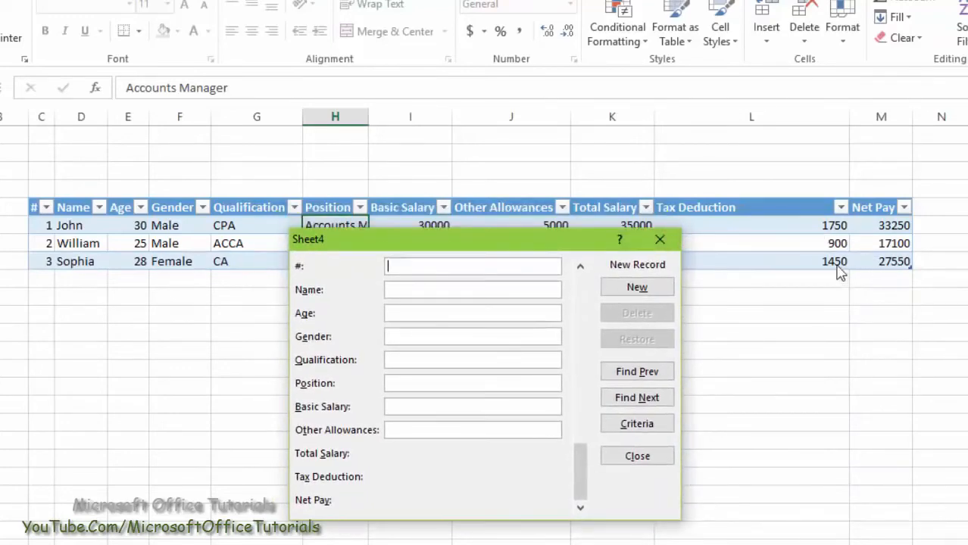
drag(549, 231, 643, 223)
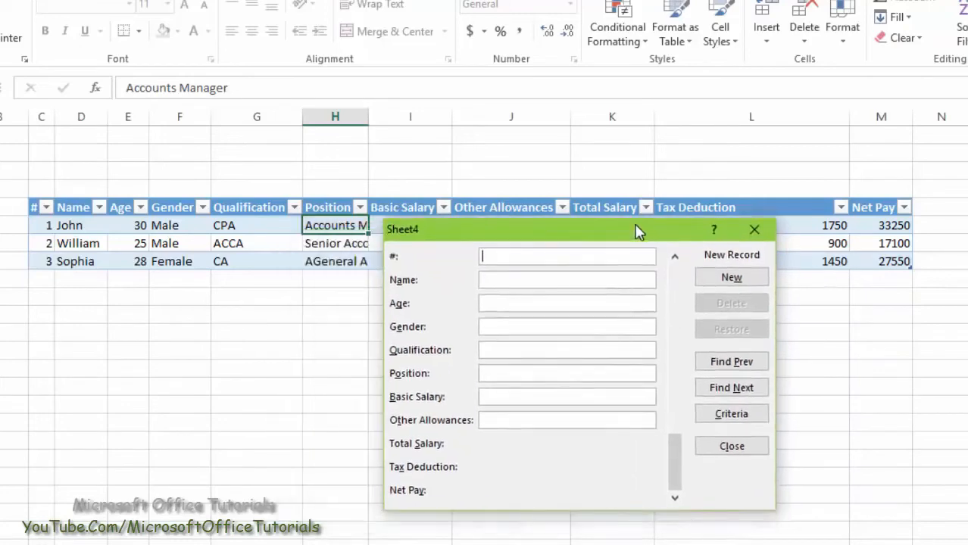
click(735, 414)
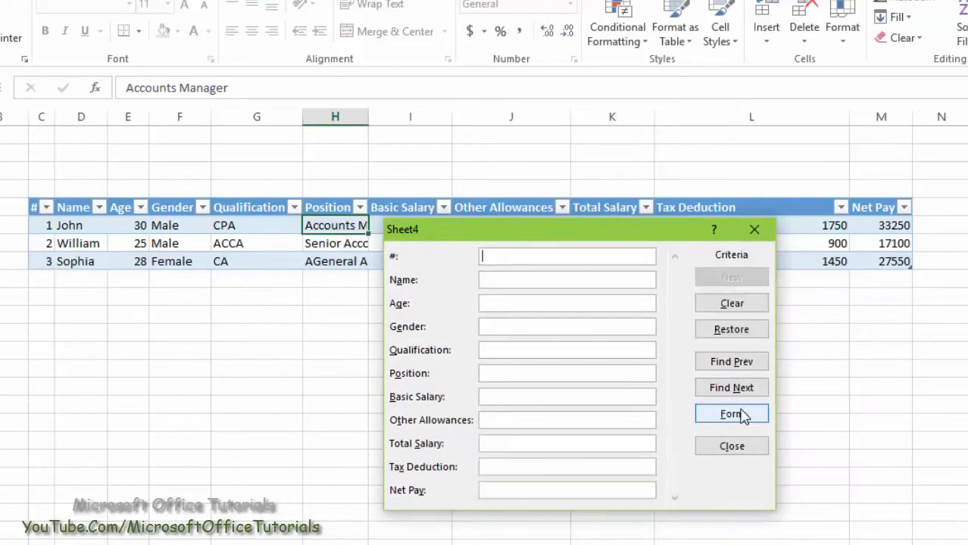
drag(625, 225, 529, 80)
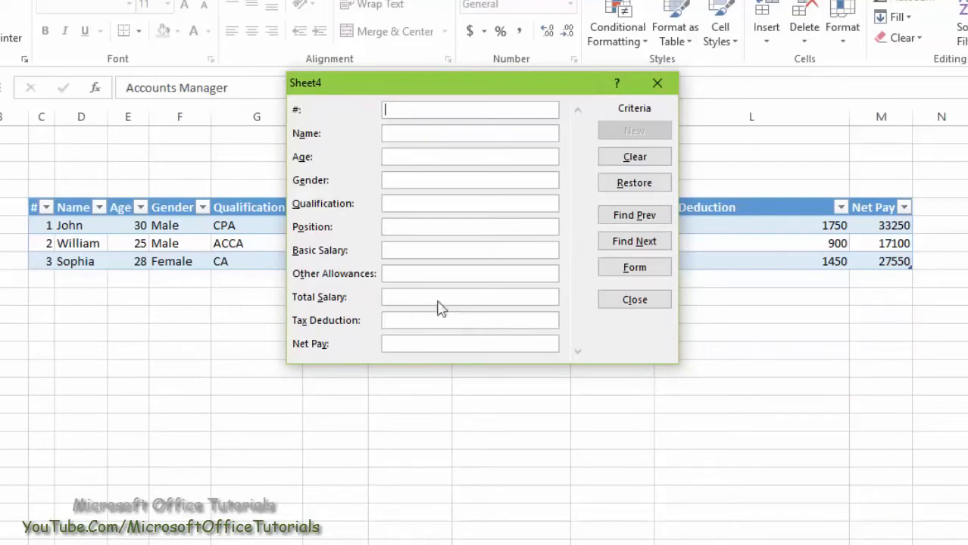
drag(489, 97, 435, 99)
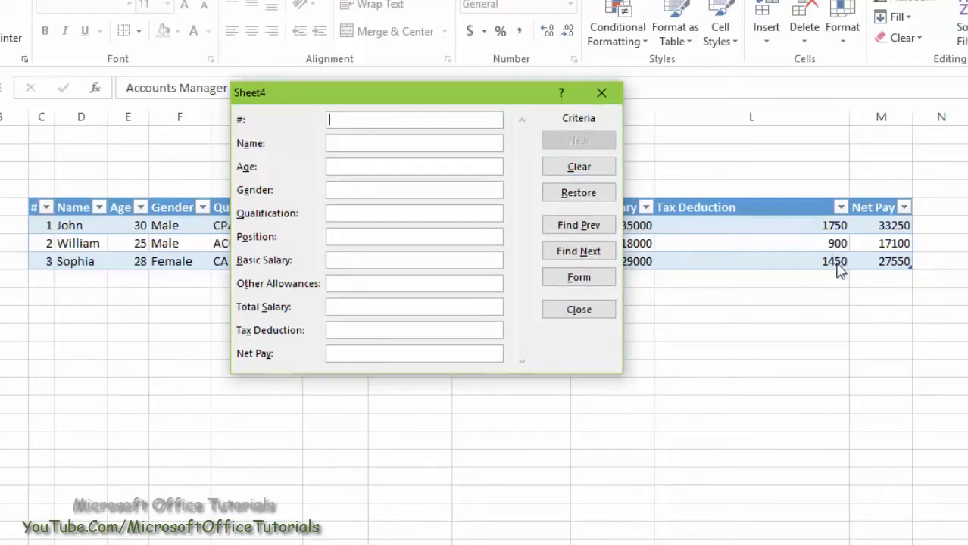
click(377, 326)
click(594, 225)
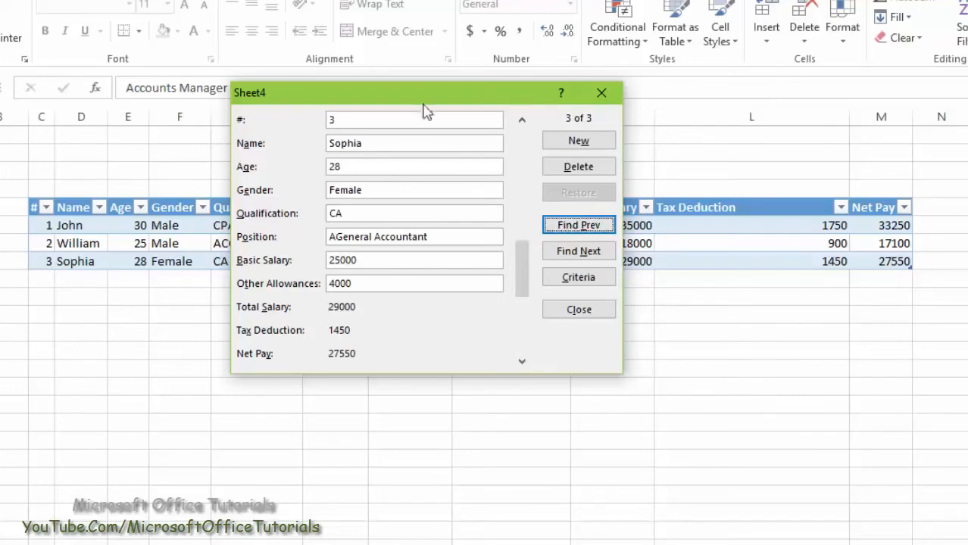
Compare the found record with the table and step back through the matches to the first employee's record
drag(426, 96, 396, 286)
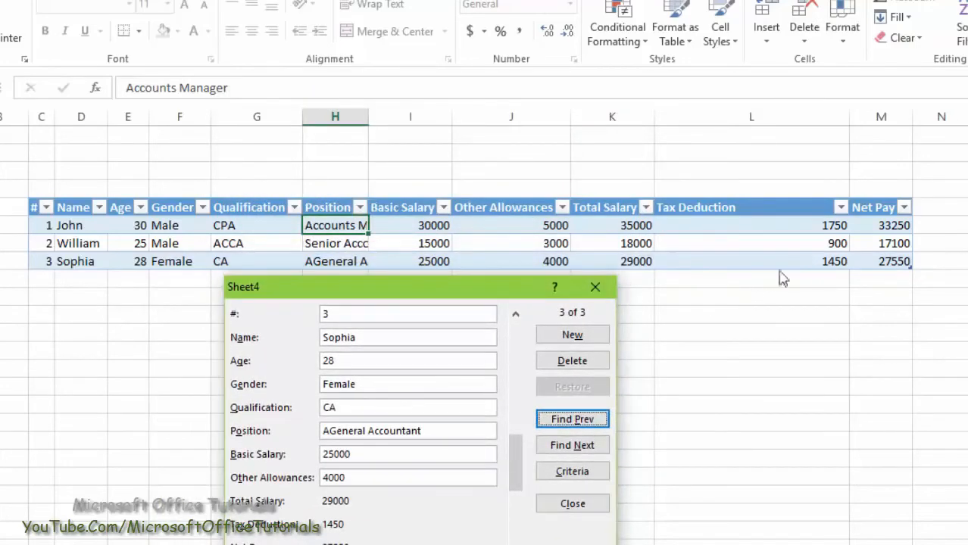
drag(480, 280, 508, 128)
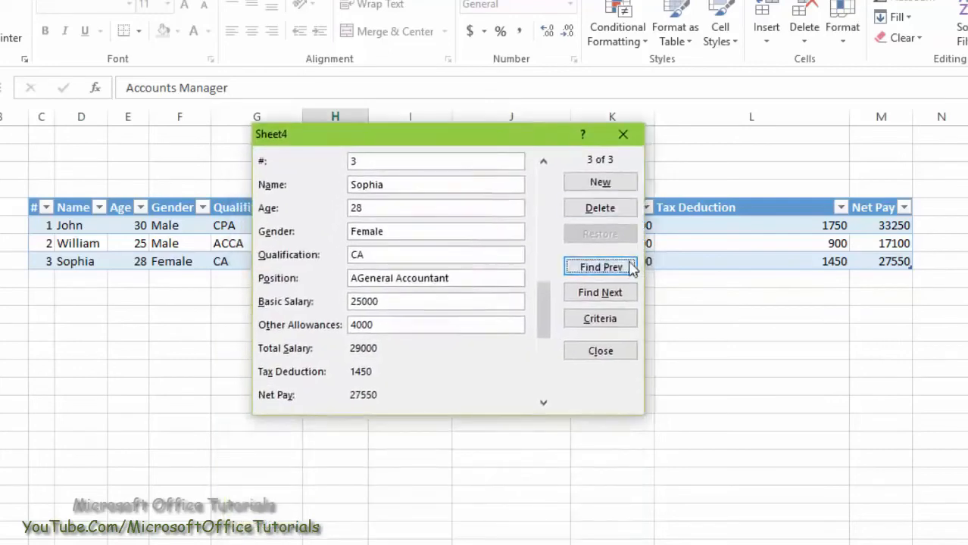
double_click(622, 264)
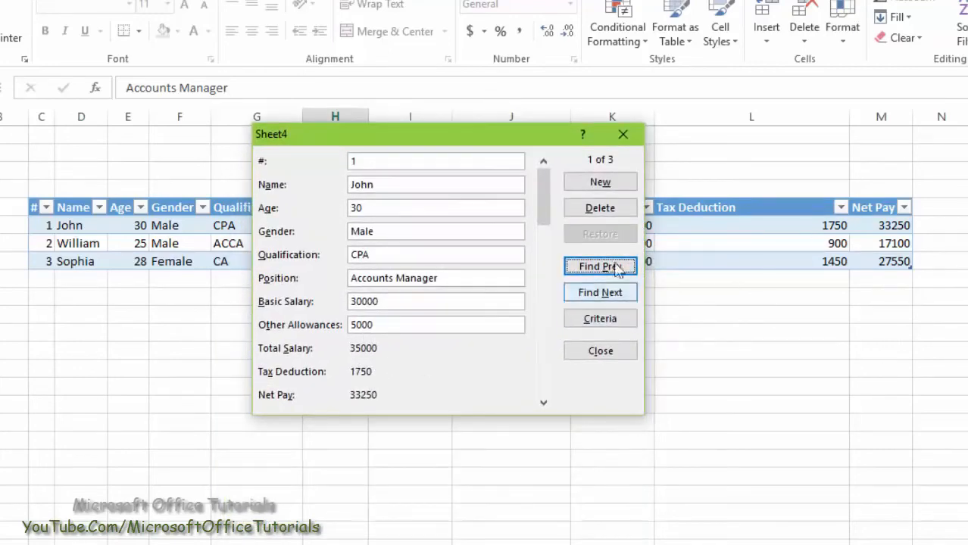
Step back and forth through the records matching the search criteria, then review the criteria entry and return to the form
double_click(604, 293)
double_click(618, 268)
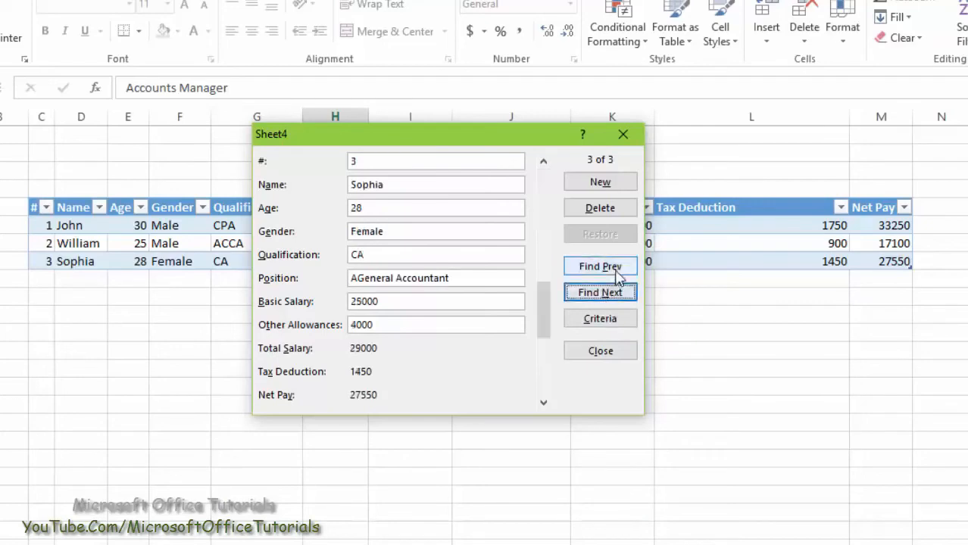
click(623, 295)
click(618, 268)
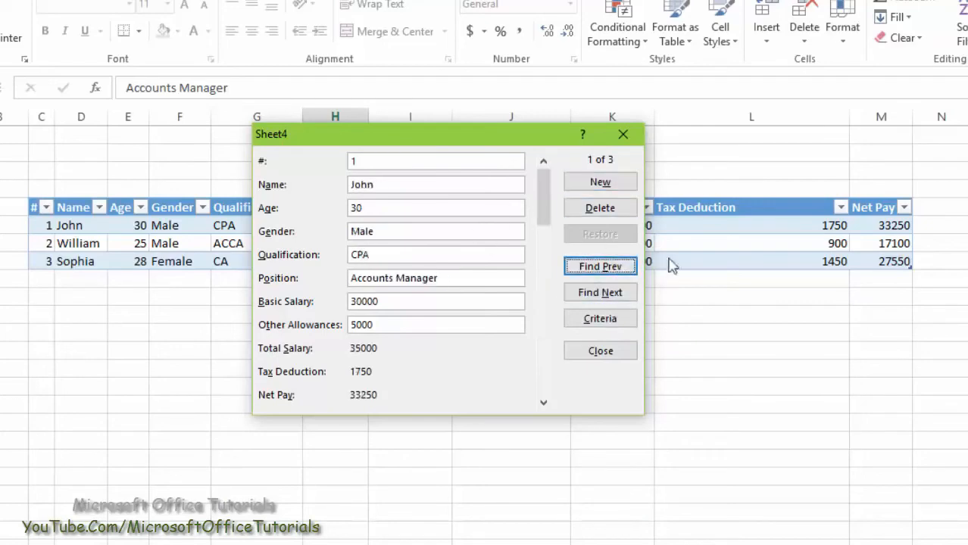
click(583, 271)
click(575, 293)
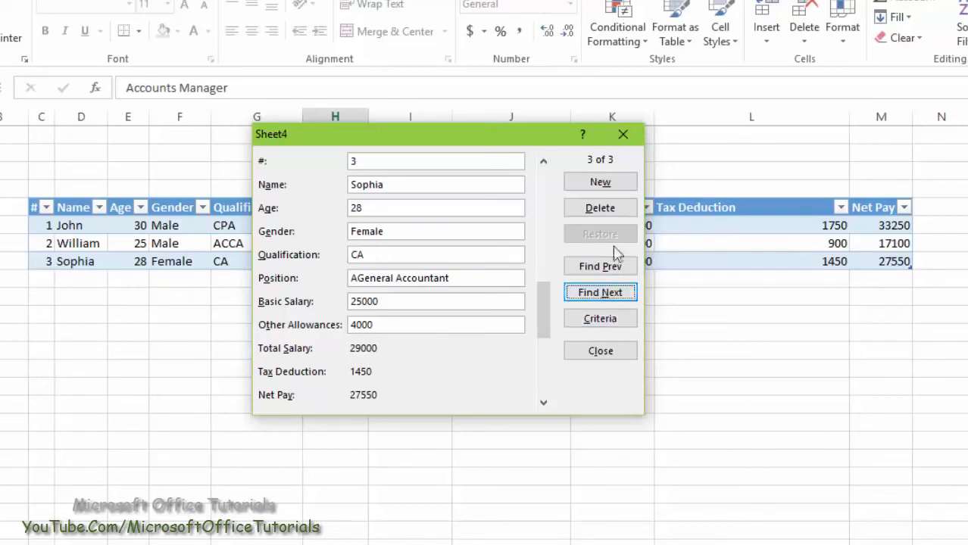
click(611, 324)
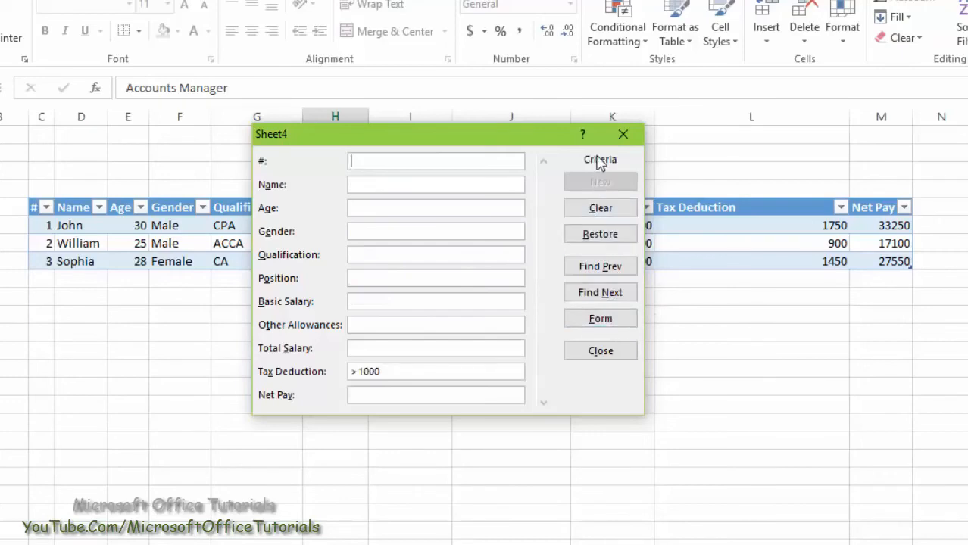
click(612, 322)
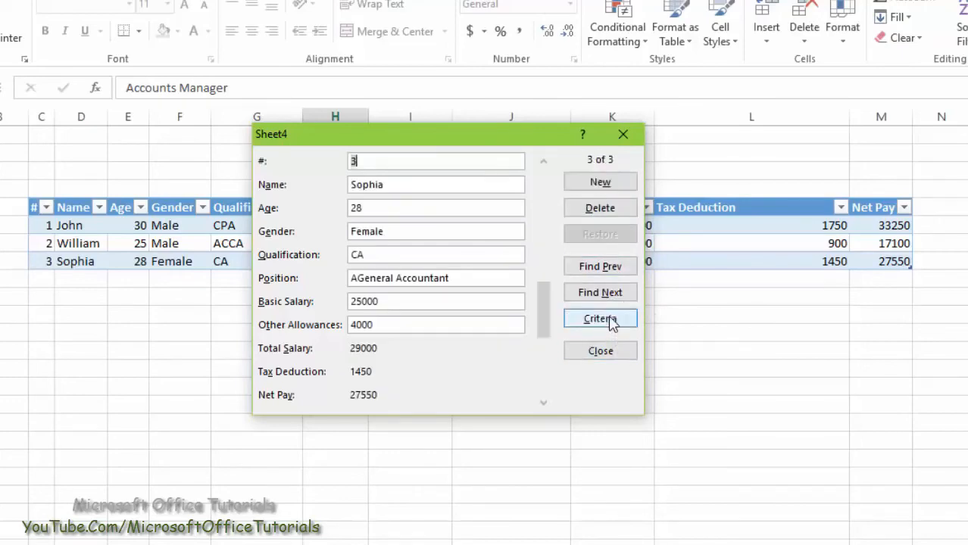
Show a blank new record, move the form clear of the table and browse the saved records back to the first one
click(614, 187)
drag(473, 138, 551, 250)
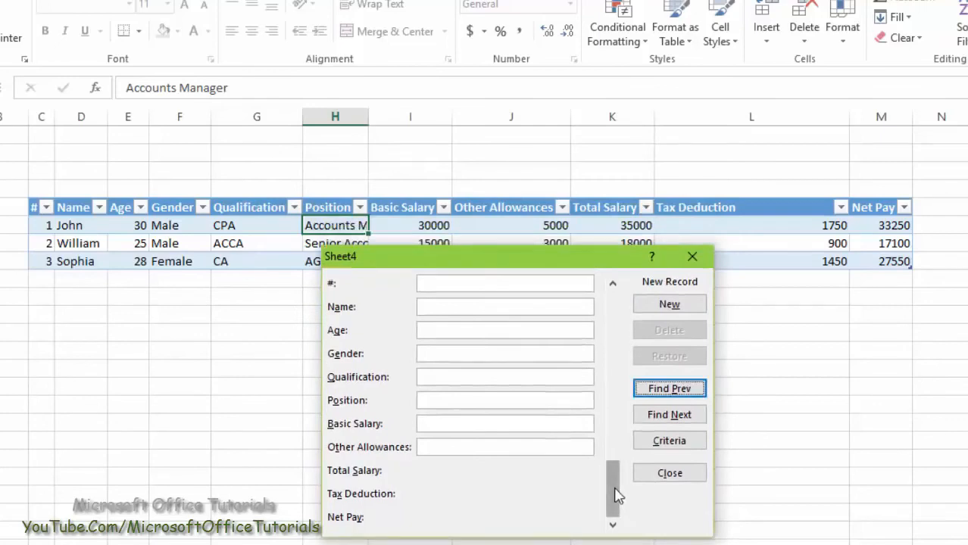
drag(615, 493, 618, 331)
click(612, 384)
click(611, 411)
click(649, 414)
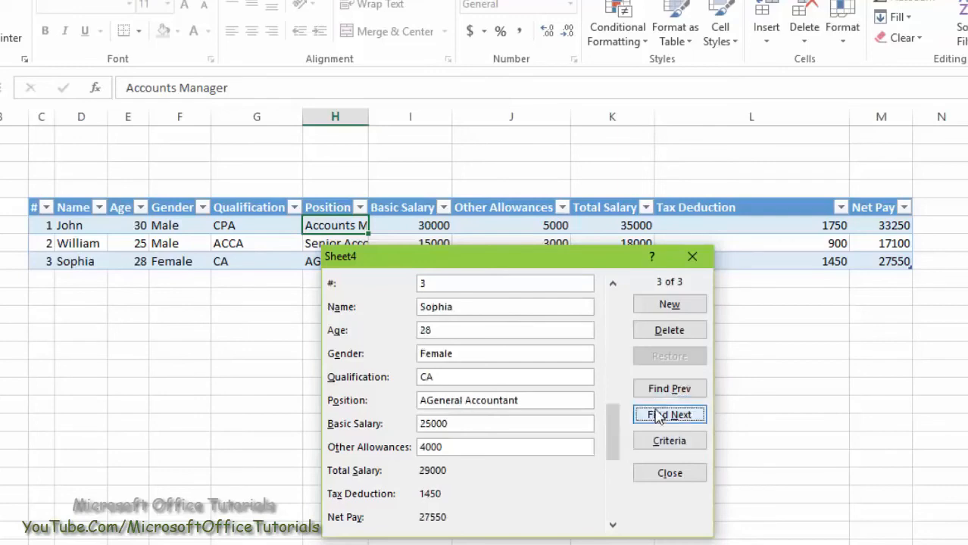
click(665, 391)
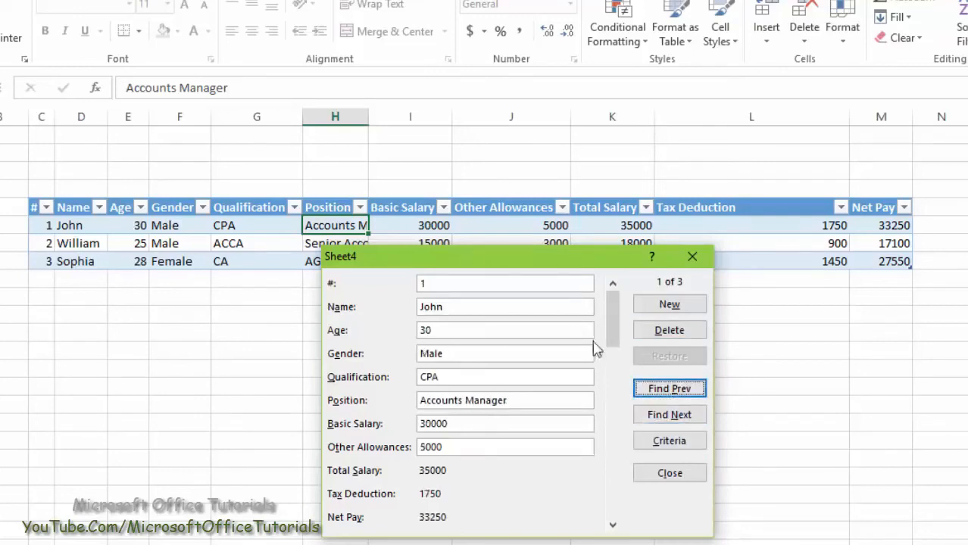
Go to record 2 in the form and permanently delete it from the table
drag(612, 336, 622, 421)
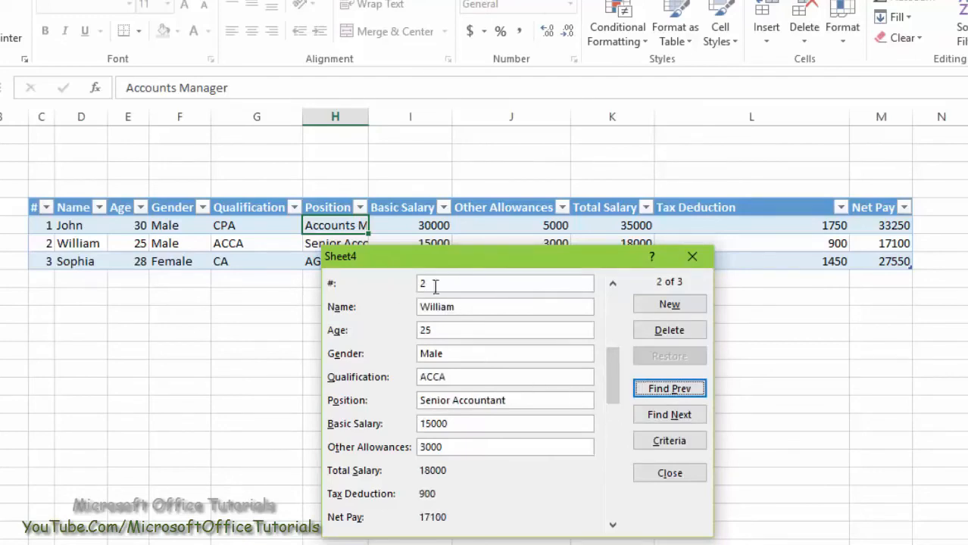
click(678, 333)
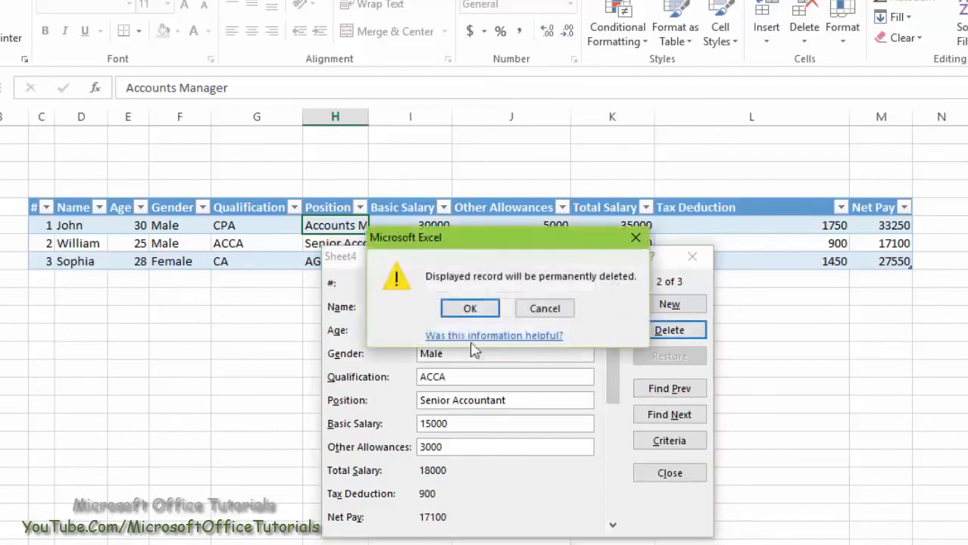
click(468, 310)
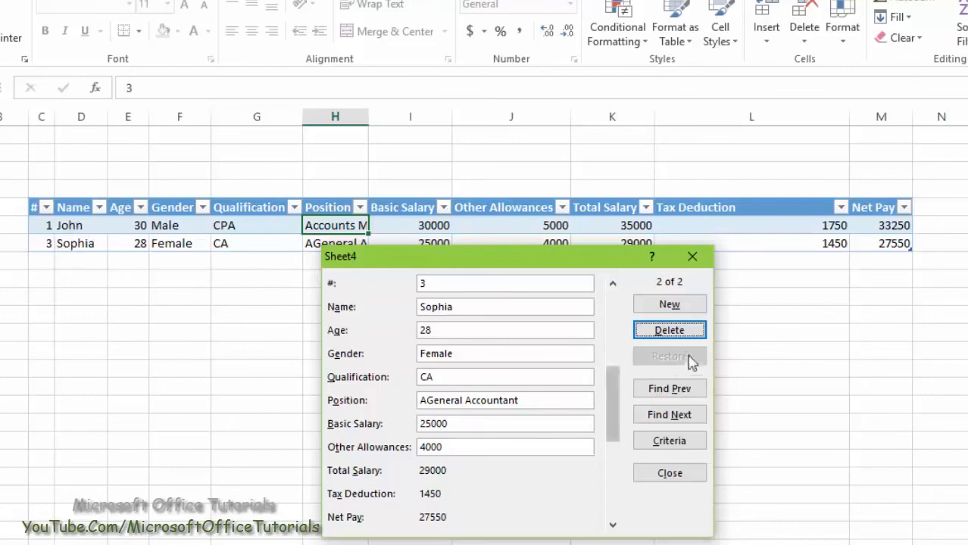
Change the gender in record 3 to Male, restore the record's original entries and check its Gender and Age fields
click(462, 351)
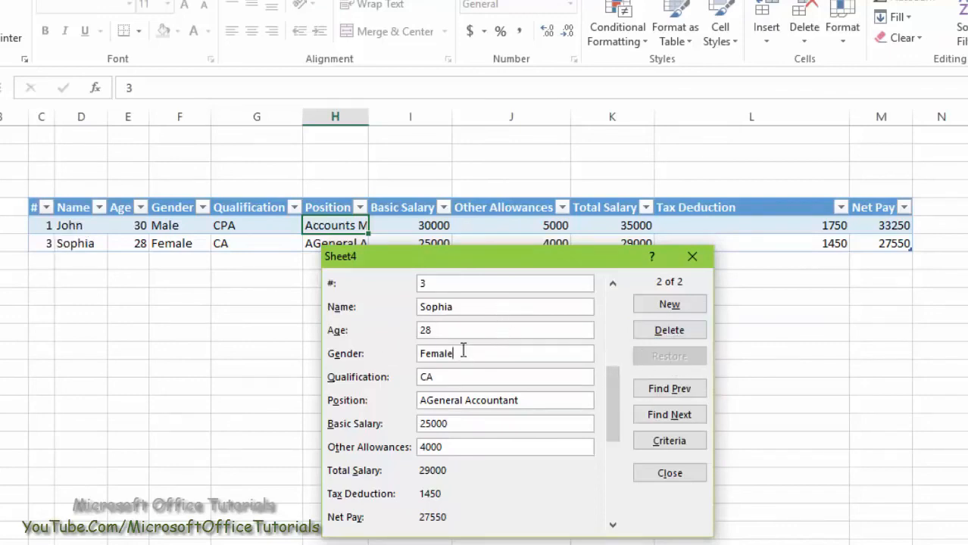
drag(454, 350, 410, 349)
text(Ma)
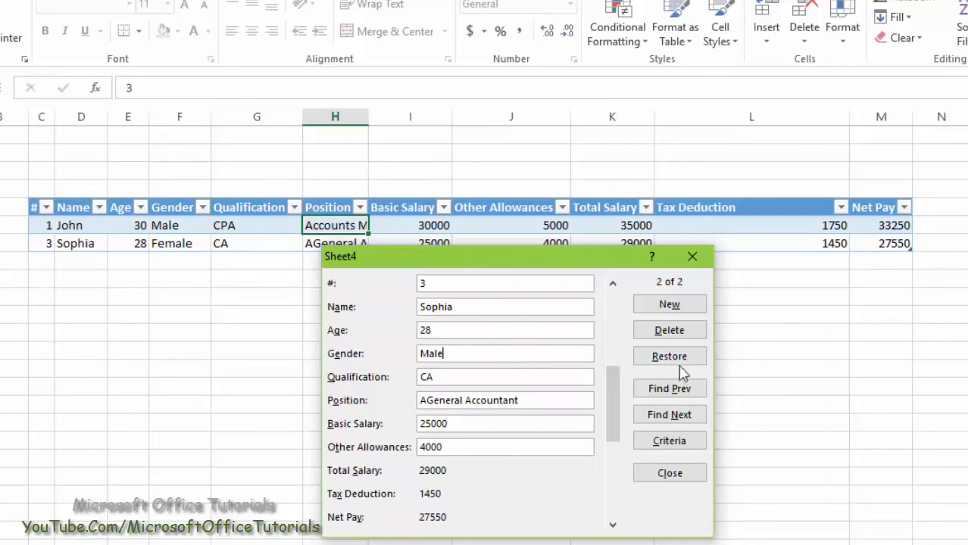
drag(569, 265, 739, 260)
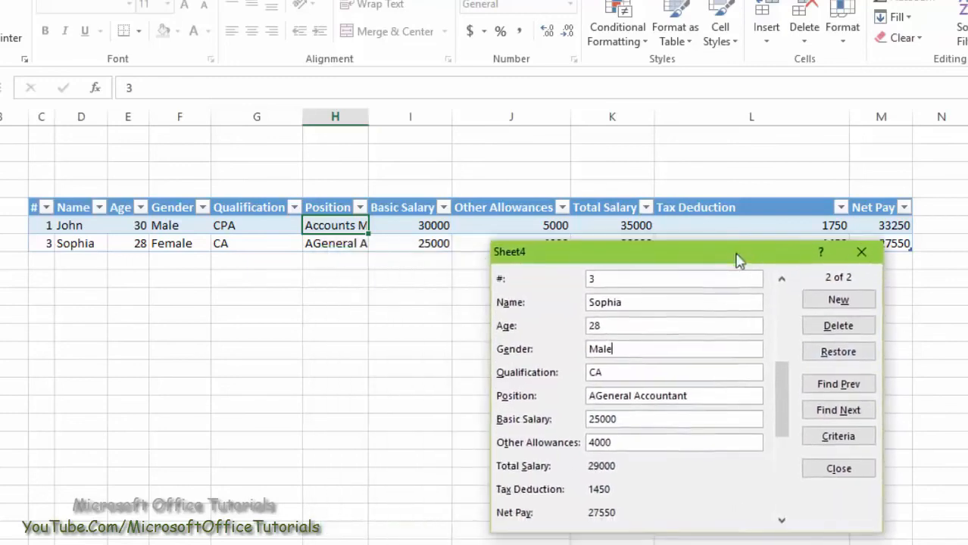
click(839, 352)
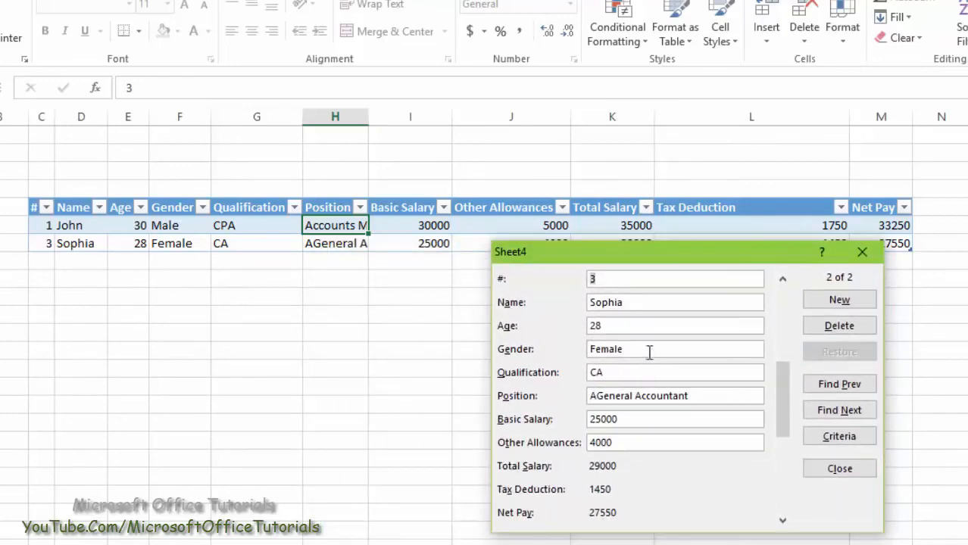
drag(642, 349, 568, 349)
drag(640, 325, 572, 326)
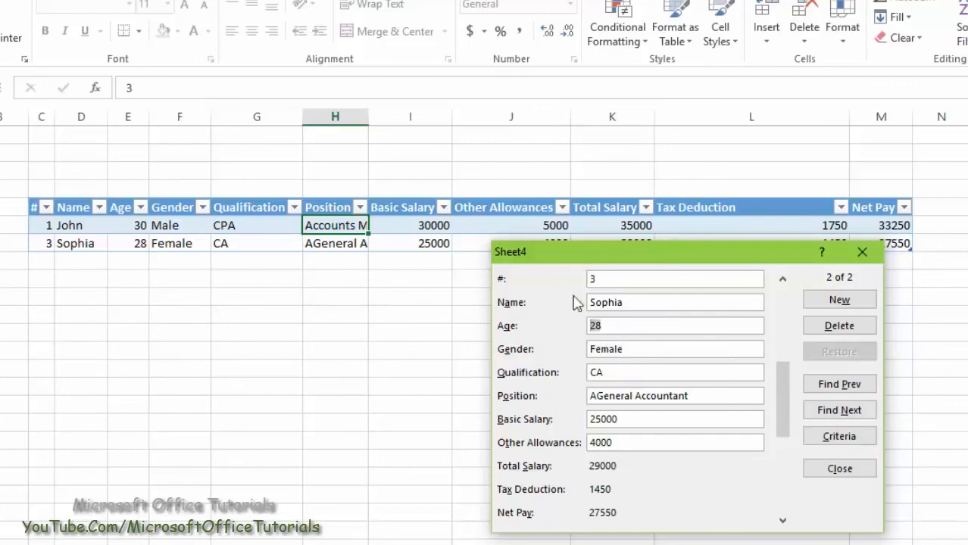